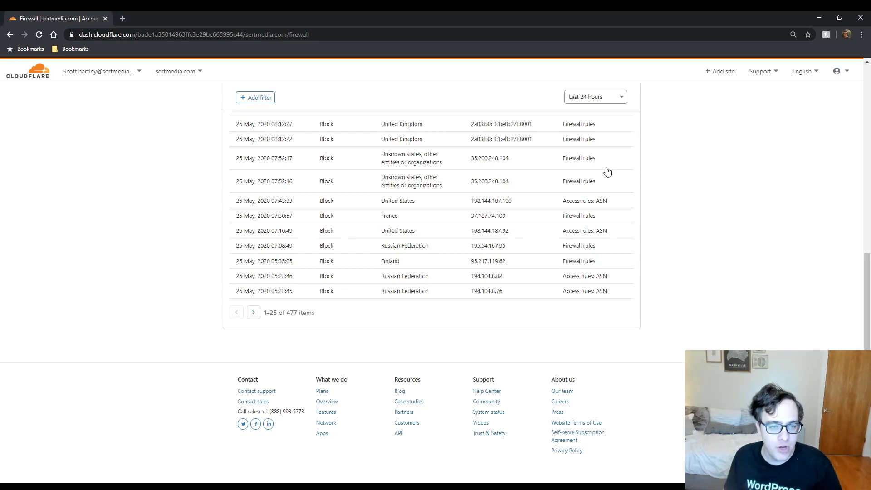
# Turn on the Web Application Firewall in the site's managed firewall rules.
pyautogui.scroll(10, 325, 129)
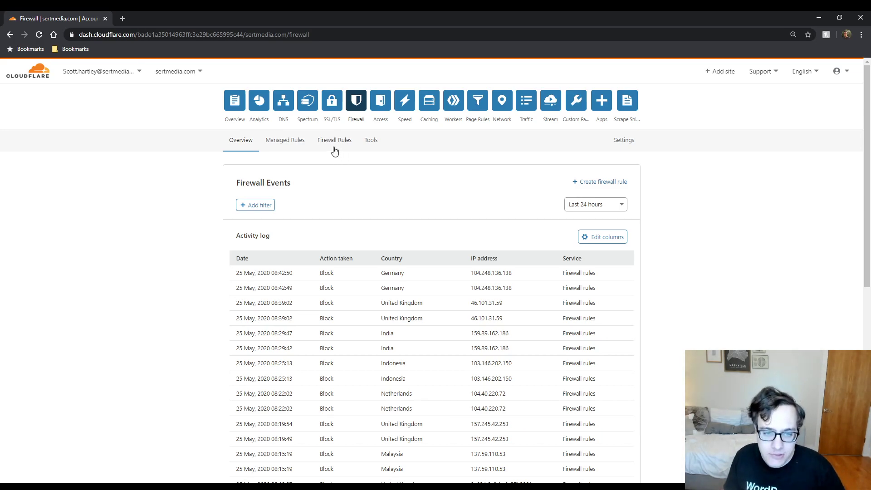
pyautogui.click(296, 146)
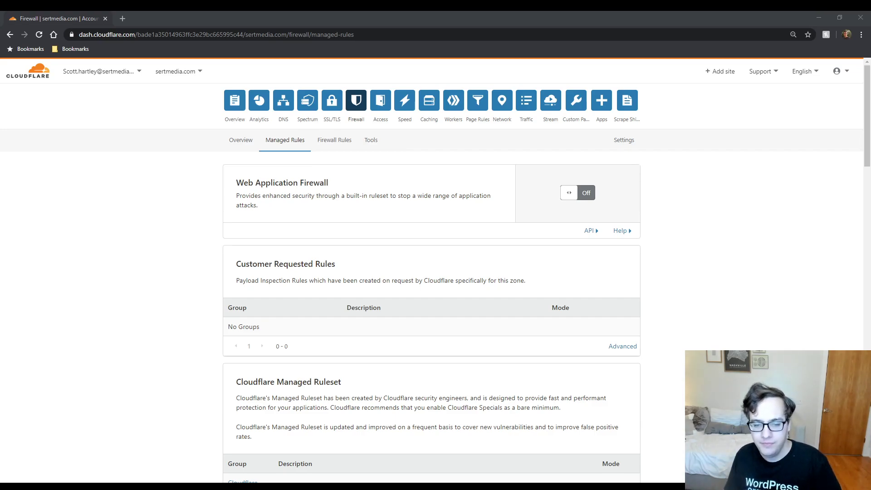
pyautogui.click(758, 202)
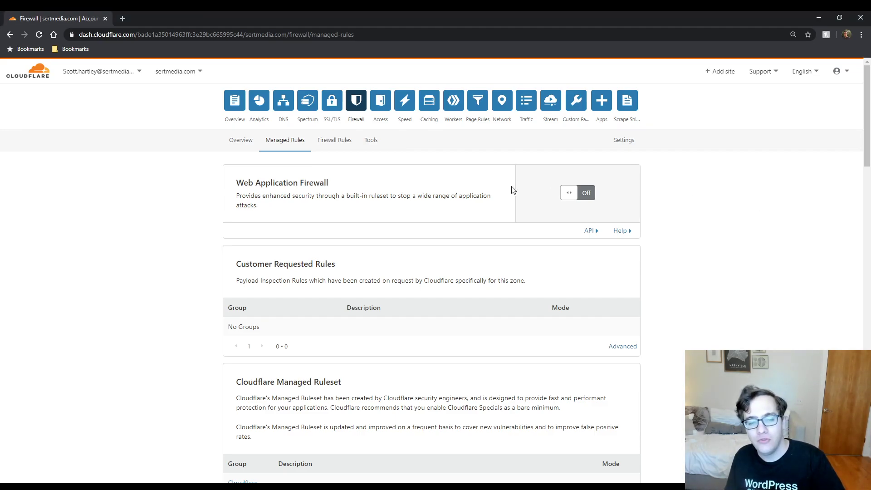
pyautogui.click(587, 193)
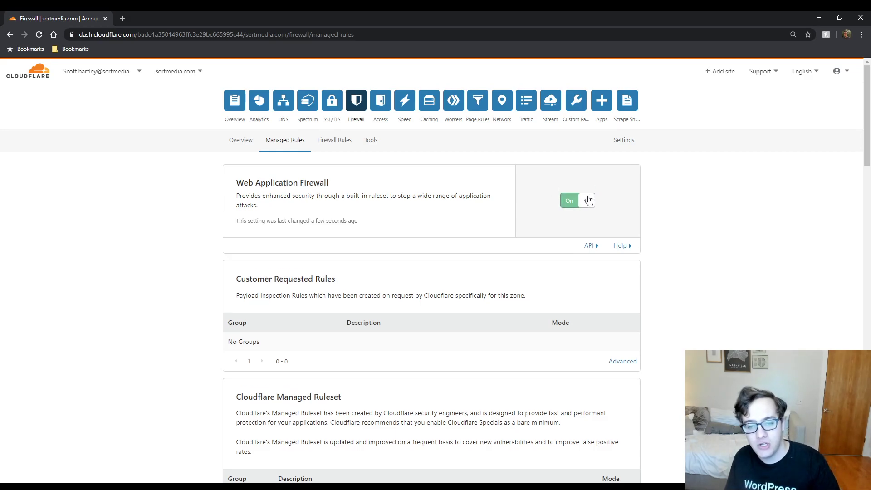
# Enable the Cloudflare Miscellaneous group in the Cloudflare Managed Ruleset.
pyautogui.scroll(-3, 410, 209)
pyautogui.scroll(-3, 411, 210)
pyautogui.scroll(5, 366, 195)
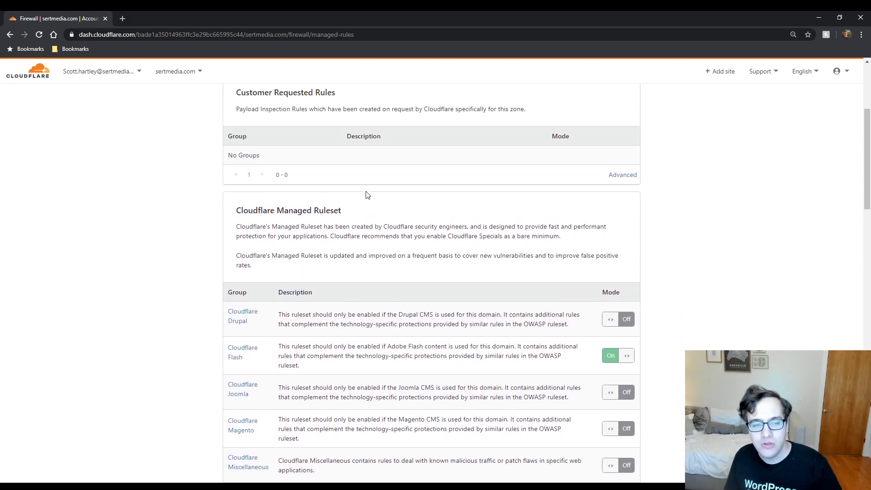
pyautogui.scroll(-1, 359, 199)
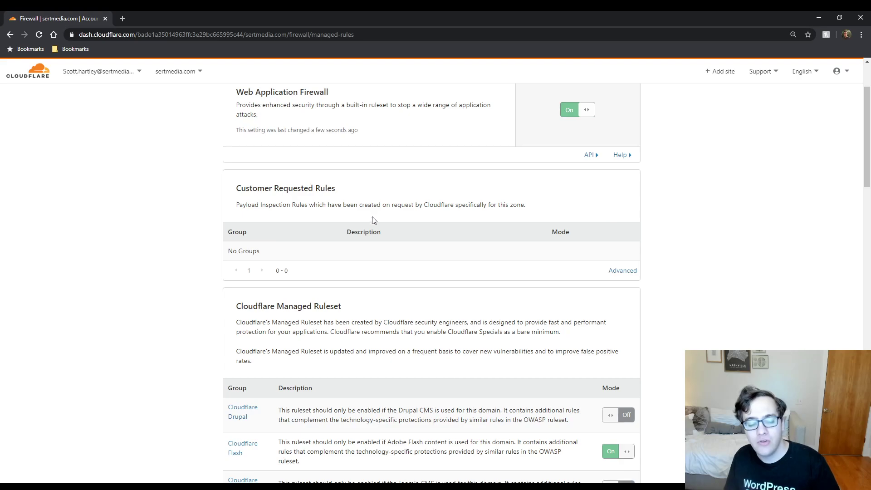
pyautogui.scroll(-1, 373, 220)
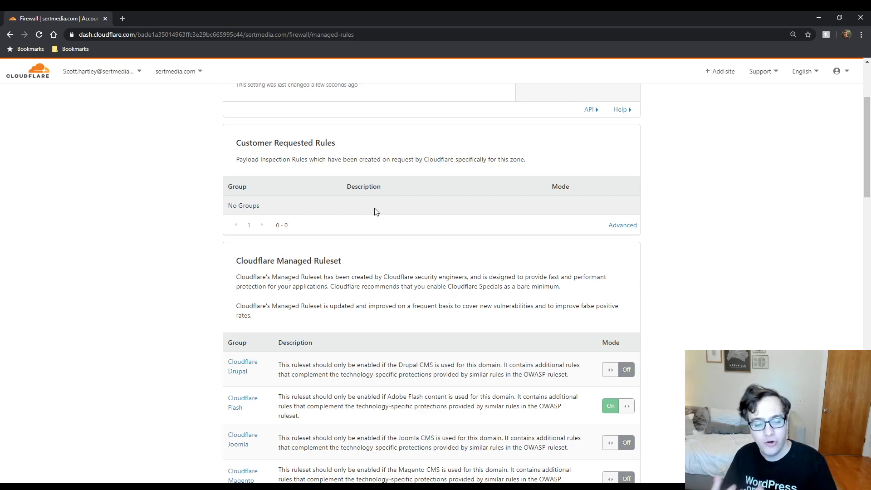
pyautogui.scroll(-3, 374, 207)
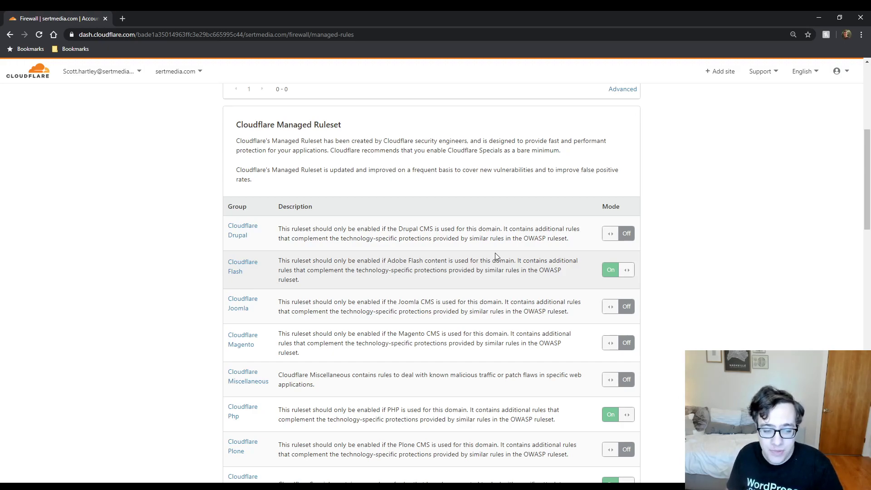
pyautogui.scroll(-2, 496, 254)
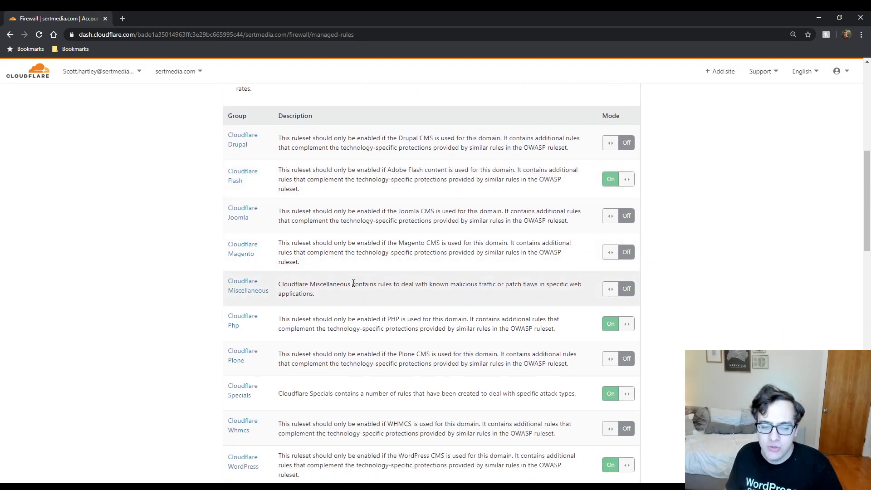
pyautogui.tripleClick(340, 294)
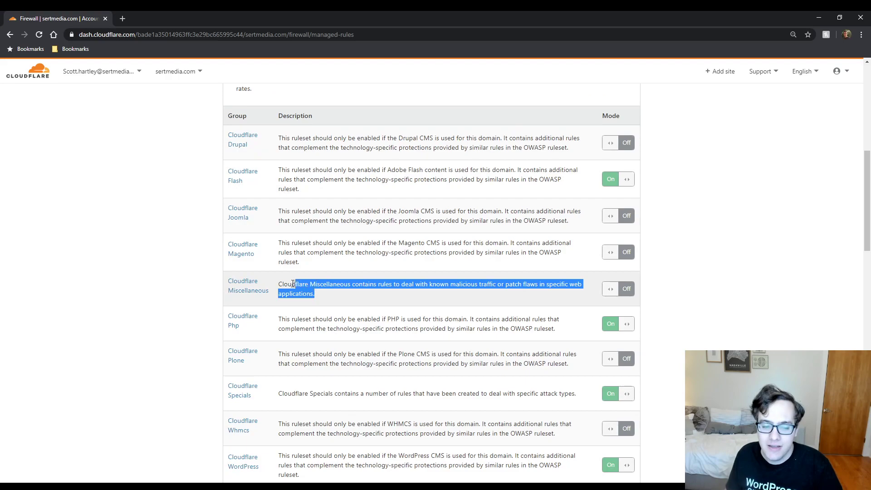
pyautogui.click(622, 289)
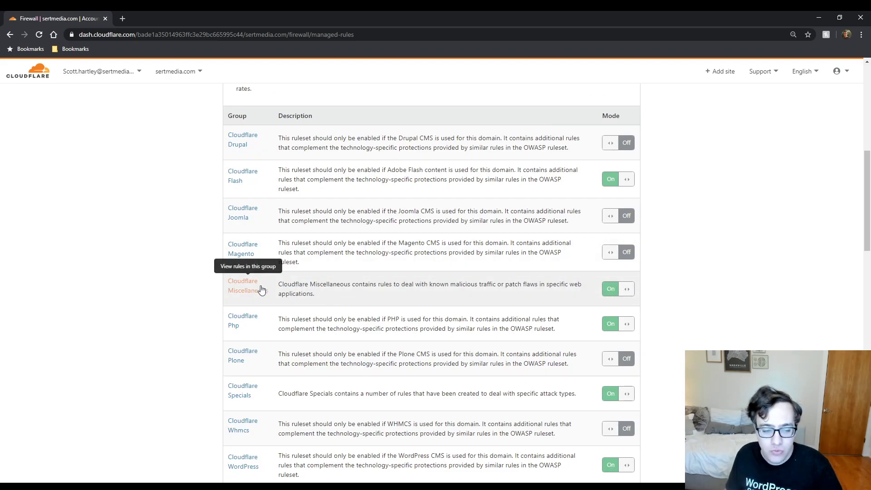
# Review both pages of rules in the Cloudflare Miscellaneous group and the mode options for rule CFMISC0010, then close the list.
pyautogui.click(263, 292)
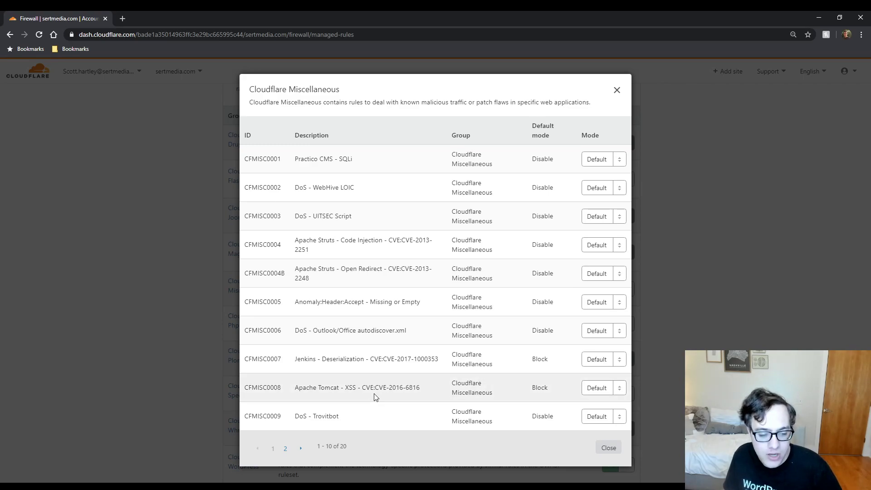
pyautogui.moveTo(313, 268); pyautogui.dragTo(337, 301)
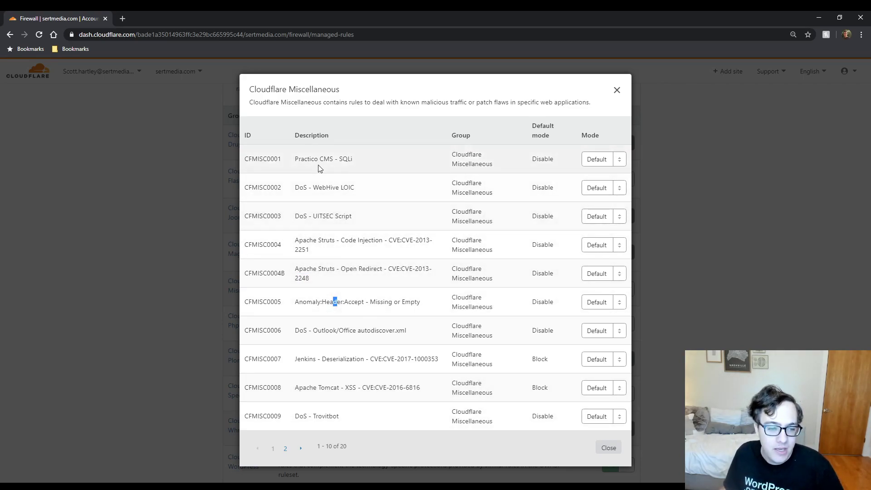
pyautogui.tripleClick(336, 160)
pyautogui.click(299, 448)
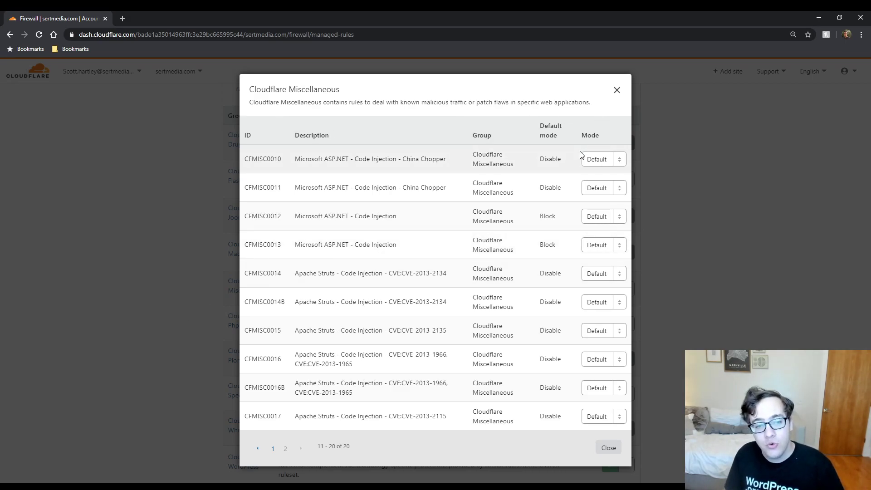
pyautogui.click(616, 164)
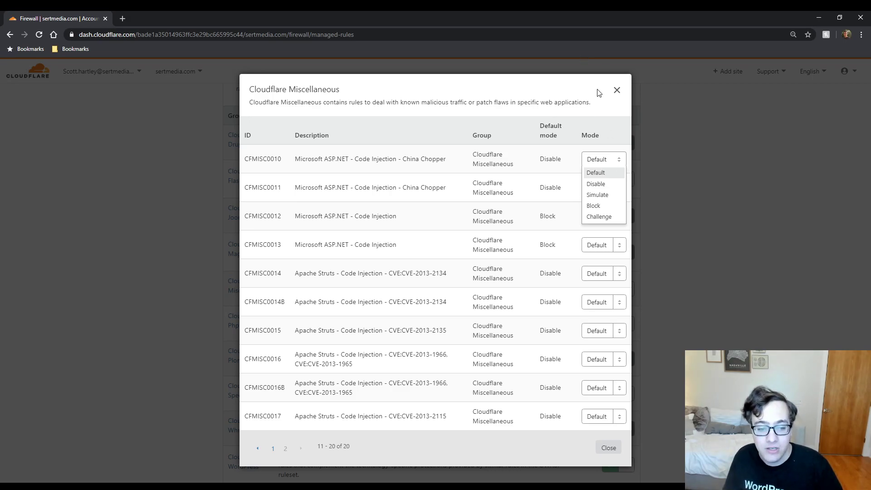
pyautogui.click(591, 103)
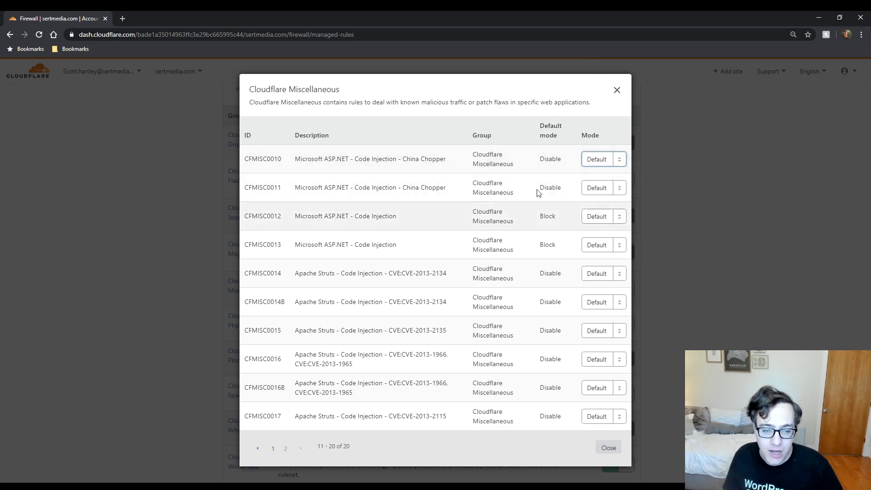
pyautogui.click(617, 90)
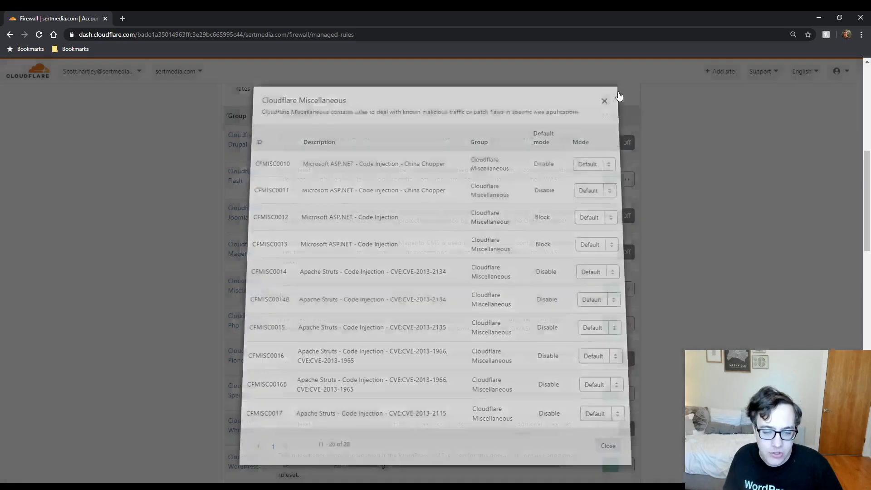
# Review the rules and default modes in the Cloudflare Php group, then close the list.
pyautogui.scroll(-1, 322, 196)
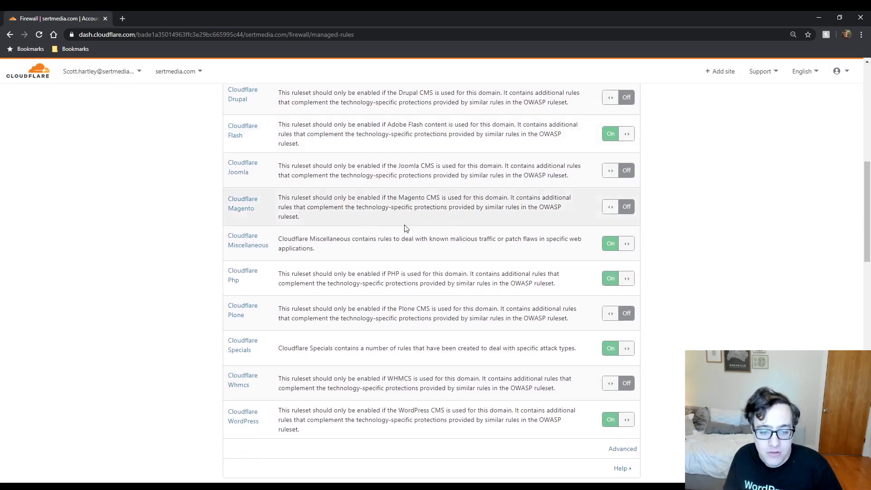
pyautogui.click(256, 276)
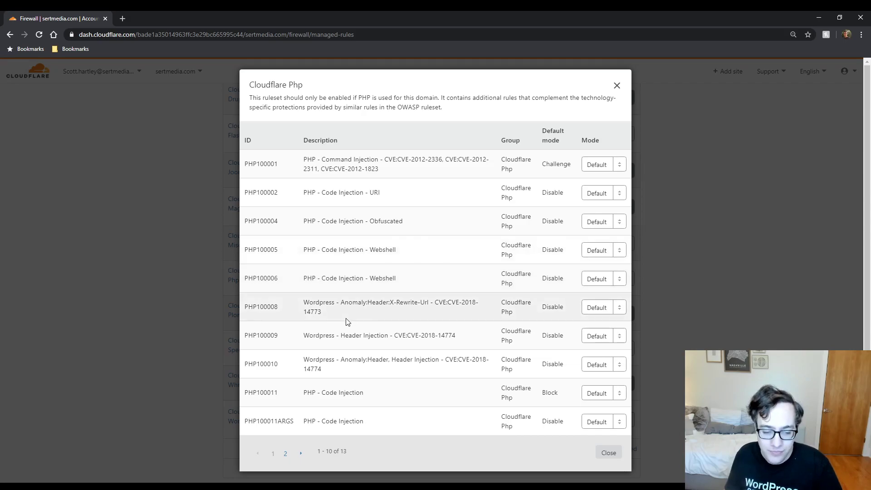
pyautogui.moveTo(403, 370); pyautogui.dragTo(322, 359)
pyautogui.click(766, 194)
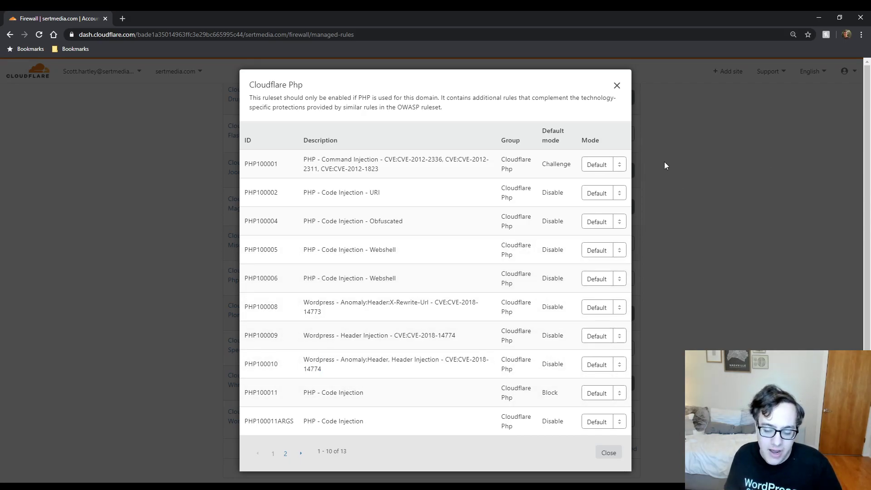
pyautogui.click(617, 86)
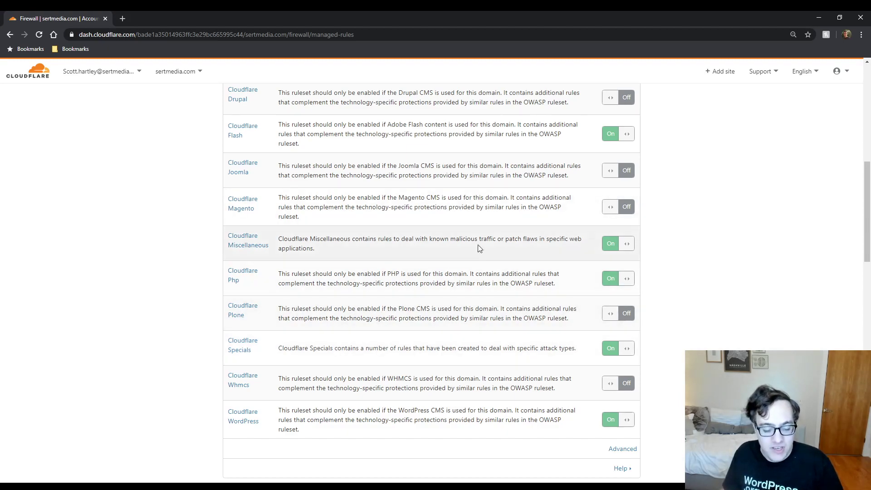
# Look through the Cloudflare WordPress group's rules up to the last page, then close the list.
pyautogui.scroll(-3, 481, 244)
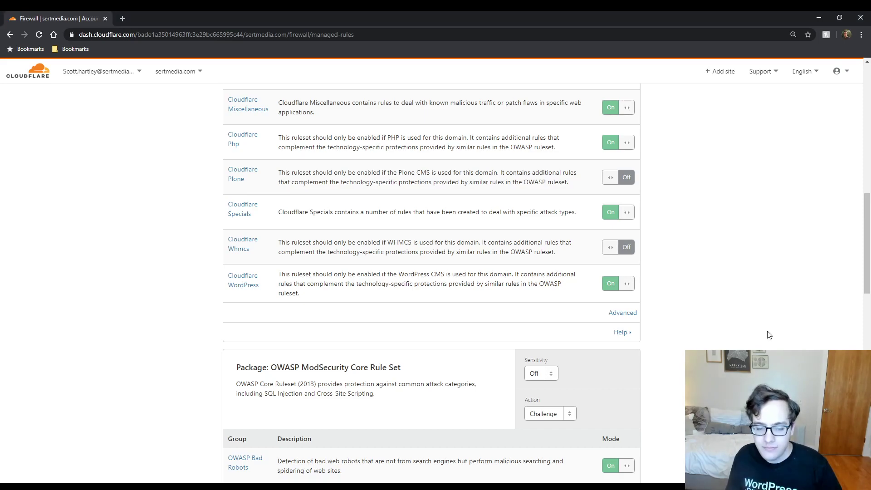
pyautogui.click(247, 284)
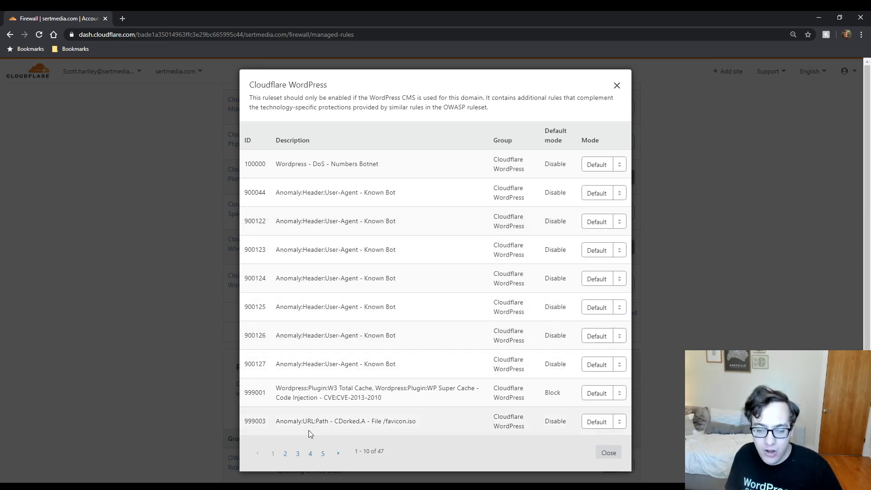
pyautogui.click(297, 453)
pyautogui.click(310, 453)
pyautogui.click(334, 452)
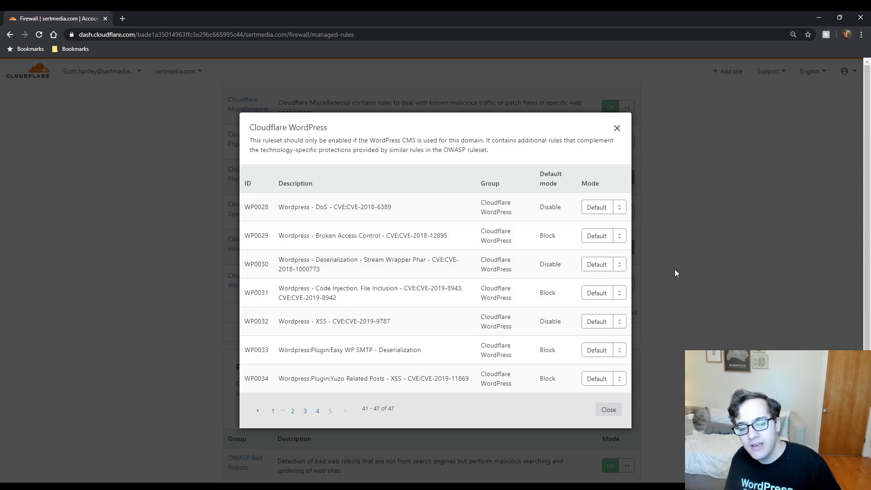
pyautogui.click(616, 129)
# Set the sensitivity of the OWASP ModSecurity Core Rule Set package to Low.
pyautogui.scroll(-2, 452, 262)
pyautogui.scroll(8, 416, 262)
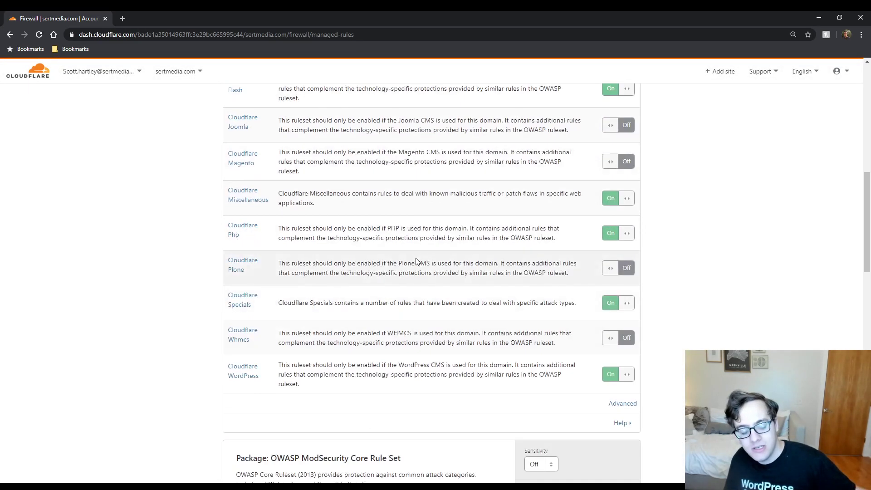
pyautogui.scroll(6, 417, 261)
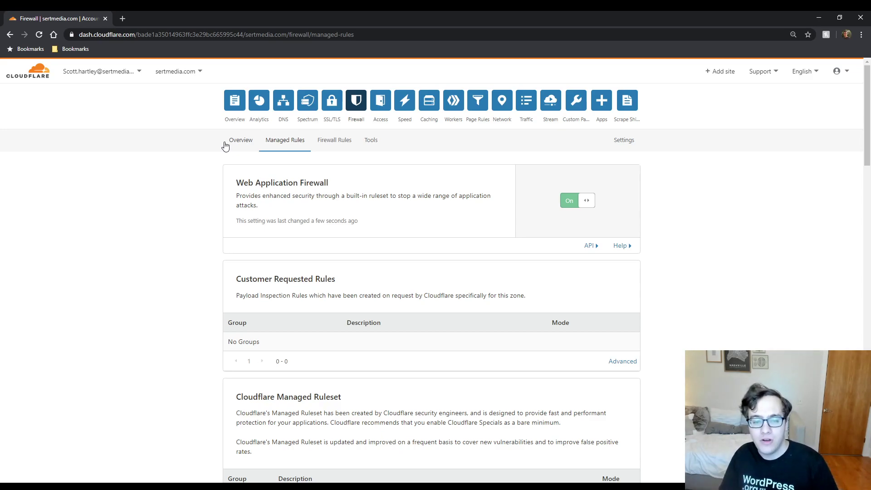
pyautogui.scroll(-15, 288, 200)
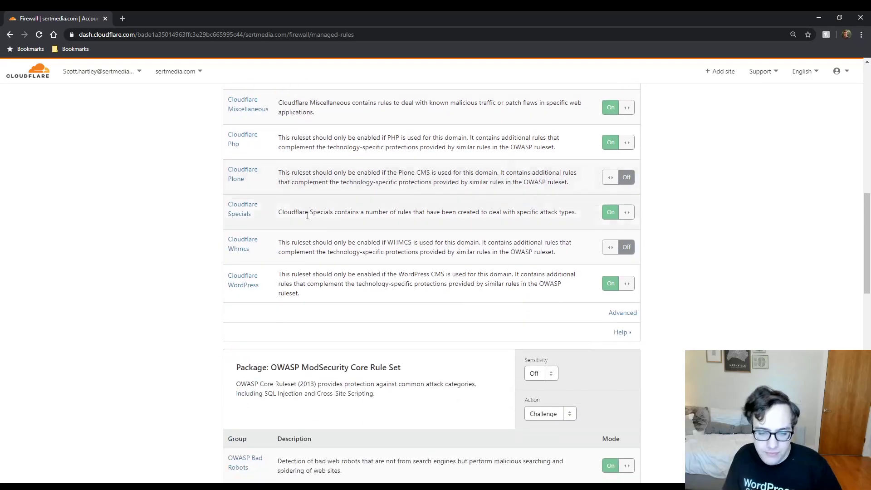
pyautogui.scroll(-2, 423, 321)
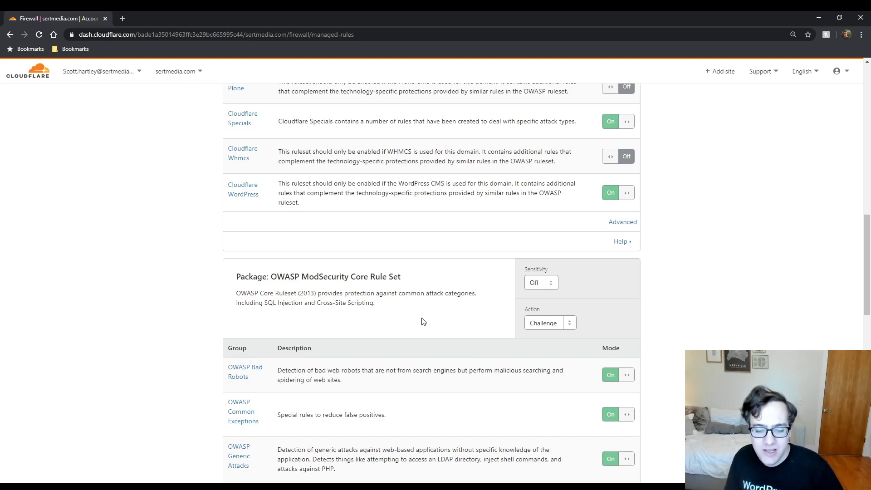
pyautogui.scroll(-1, 415, 308)
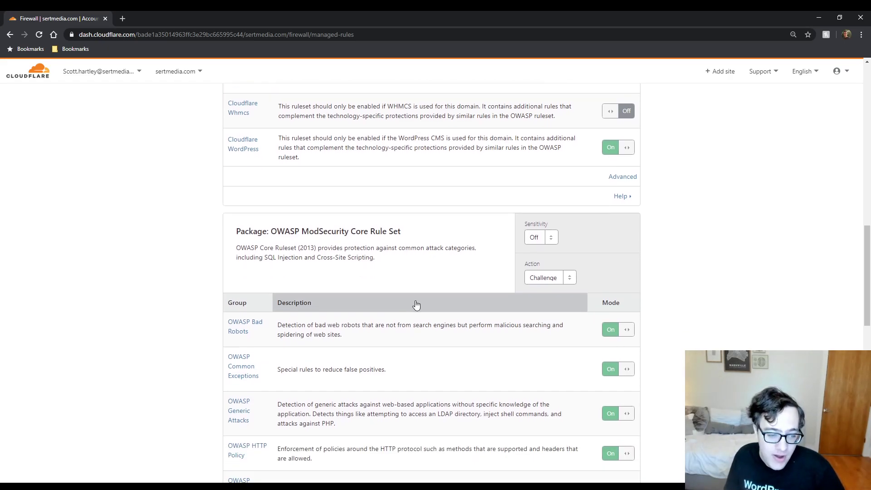
pyautogui.click(544, 236)
pyautogui.click(534, 272)
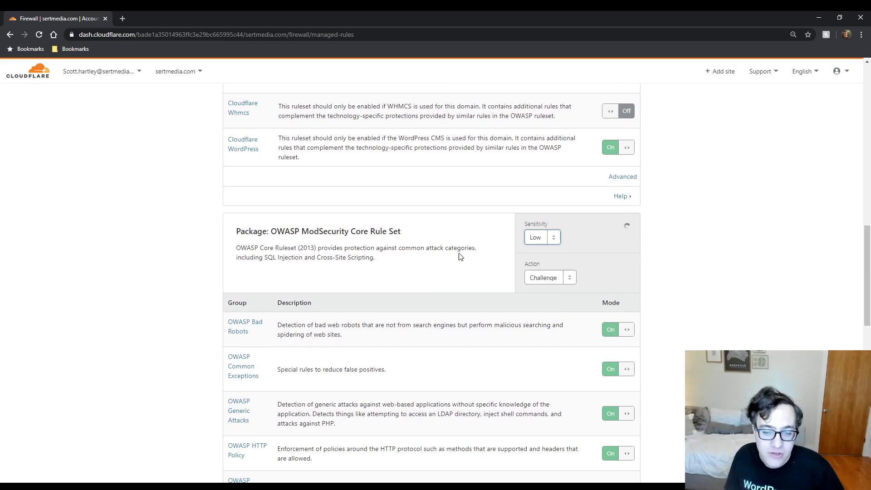
pyautogui.click(549, 245)
pyautogui.click(397, 256)
# Examine the OWASP rule groups and the package's available action options, keeping the action on Challenge.
pyautogui.scroll(-3, 396, 260)
pyautogui.scroll(-5, 396, 259)
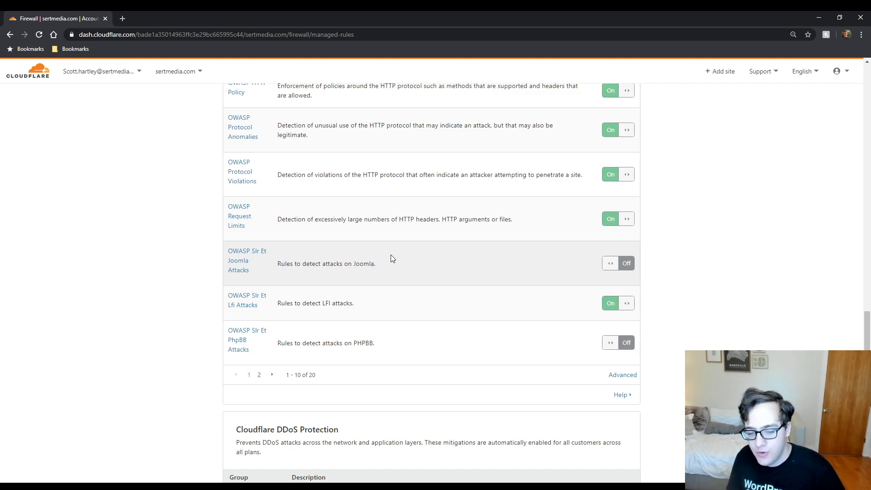
pyautogui.scroll(-2, 396, 259)
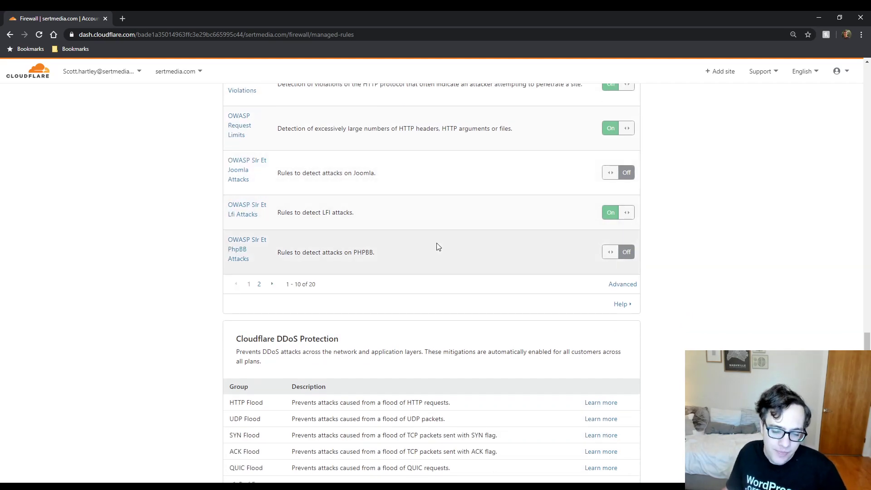
pyautogui.scroll(2, 436, 254)
pyautogui.scroll(7, 419, 303)
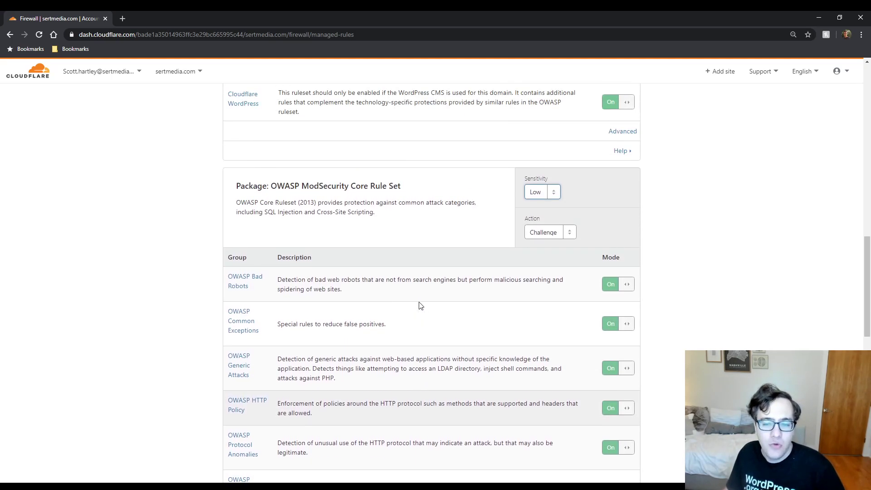
pyautogui.click(564, 234)
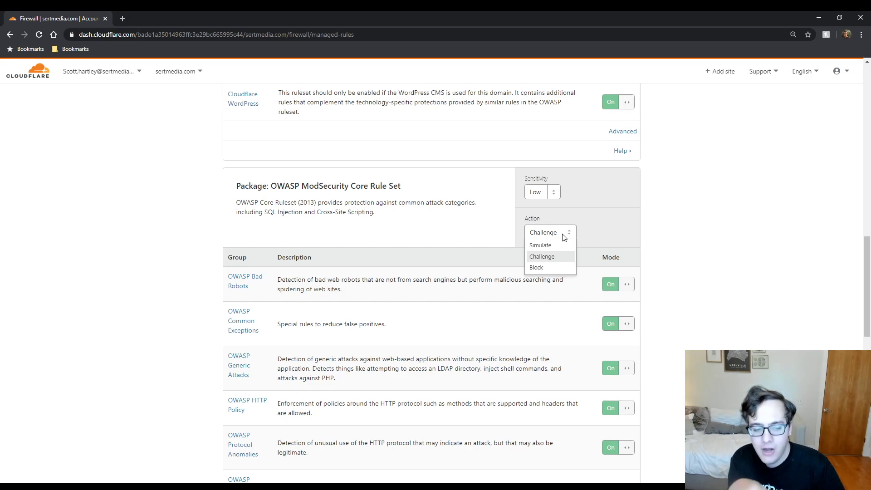
pyautogui.click(341, 338)
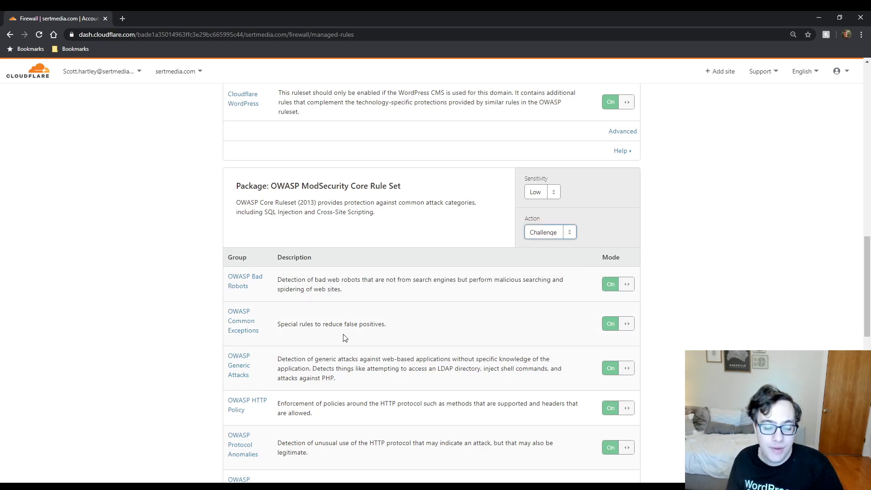
# Review the rules in the OWASP Common Exceptions group, including the Gutenberg exceptions, then close the list.
pyautogui.click(240, 329)
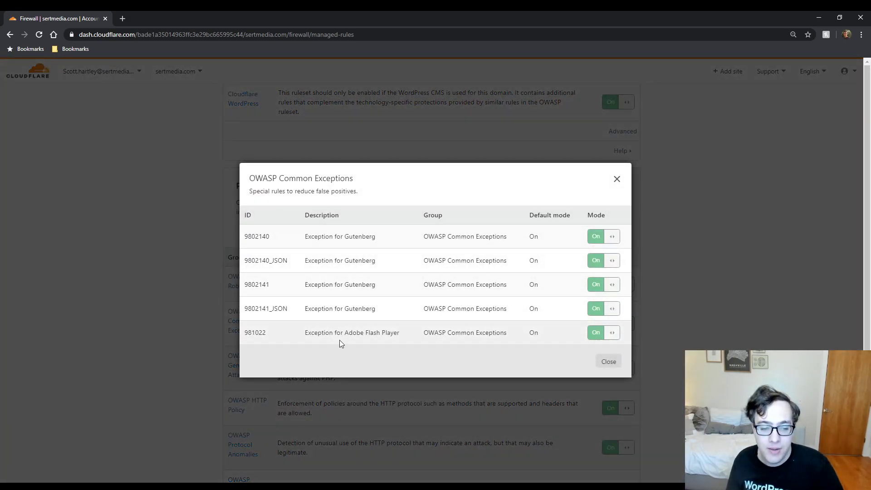
pyautogui.moveTo(378, 261); pyautogui.dragTo(324, 257)
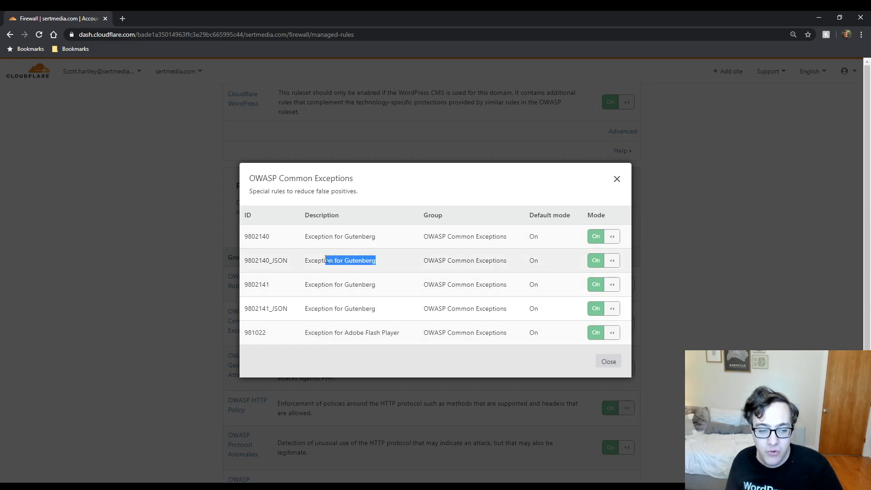
pyautogui.doubleClick(327, 256)
pyautogui.click(328, 256)
pyautogui.doubleClick(315, 264)
pyautogui.click(315, 264)
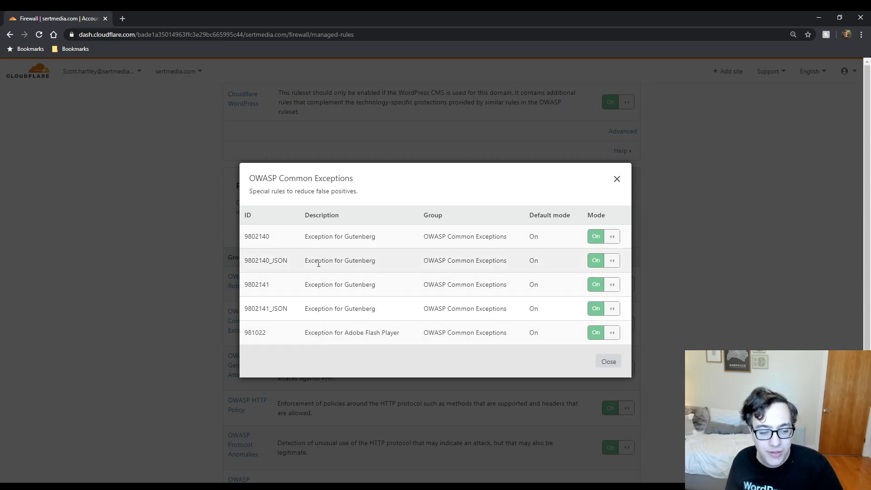
pyautogui.tripleClick(315, 274)
pyautogui.click(163, 279)
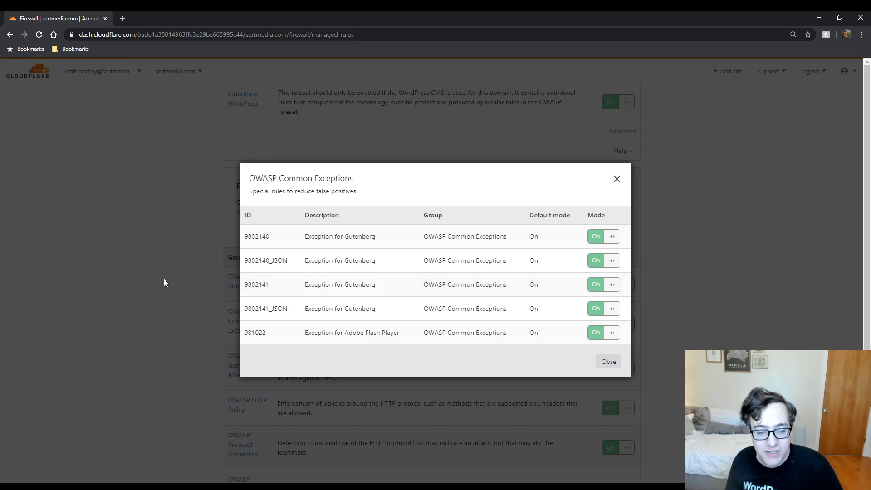
pyautogui.click(617, 180)
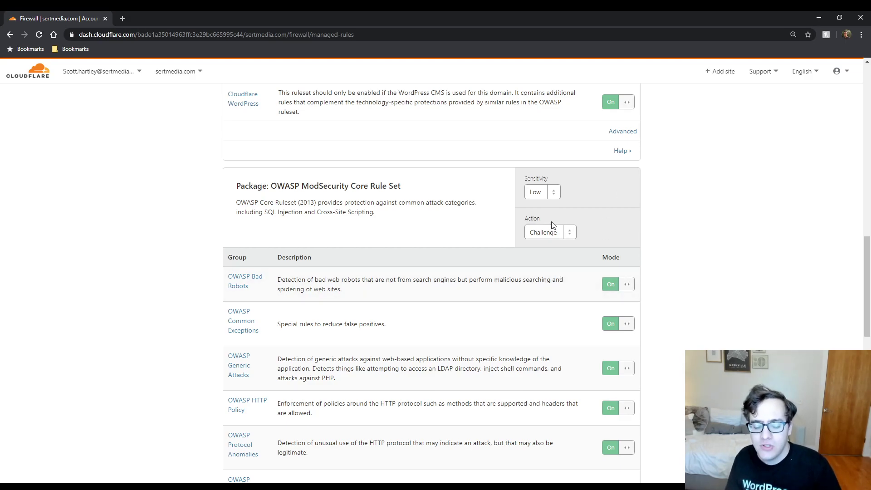
# Check the OWASP package's sensitivity options, keeping Low, and look over the remaining managed rules down to Cloudflare DDoS Protection.
pyautogui.click(551, 192)
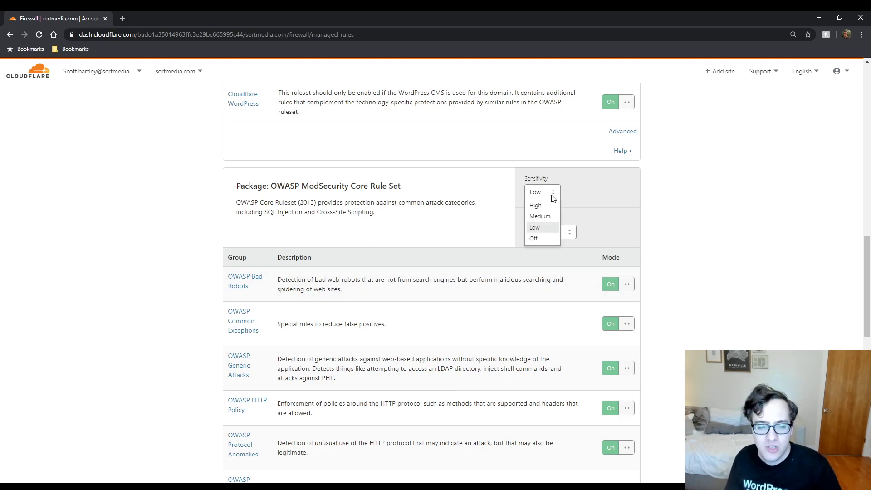
pyautogui.click(430, 202)
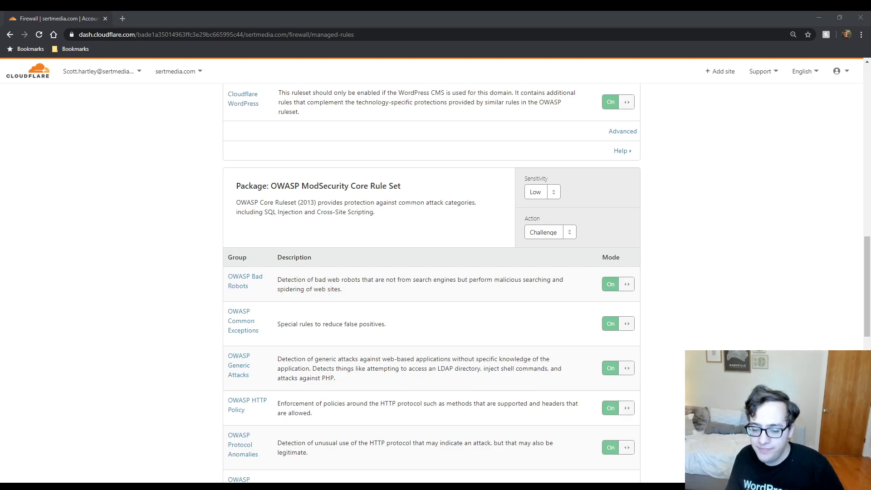
pyautogui.scroll(-8, 608, 321)
pyautogui.scroll(-4, 450, 349)
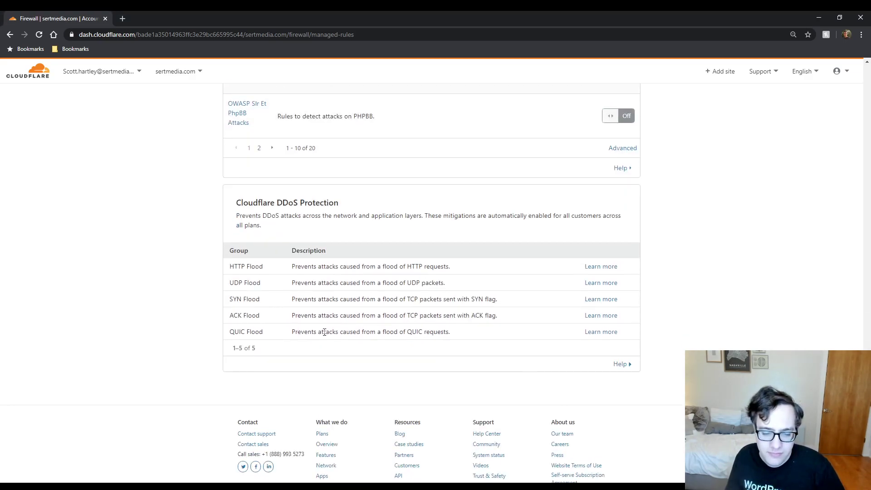
pyautogui.scroll(15, 319, 330)
pyautogui.scroll(-1, 382, 239)
pyautogui.scroll(1, 372, 228)
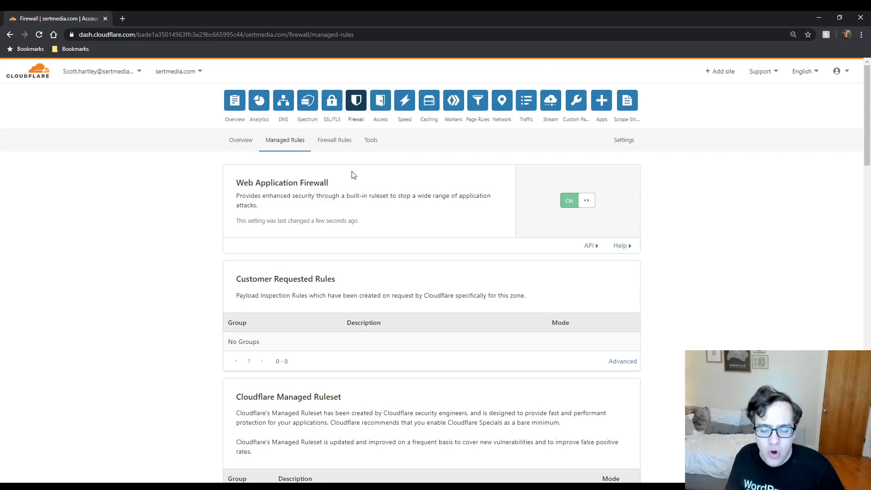
# Check the Firewall Rules allowance, then examine the firewall Tools for IP access, rate limiting, user agent blocking and zone lockdown.
pyautogui.click(334, 141)
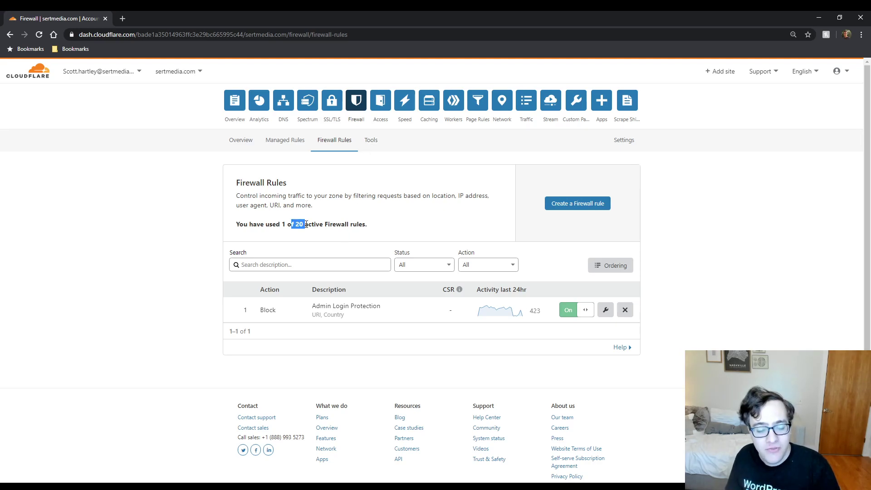
pyautogui.moveTo(281, 224); pyautogui.dragTo(311, 224)
pyautogui.click(371, 140)
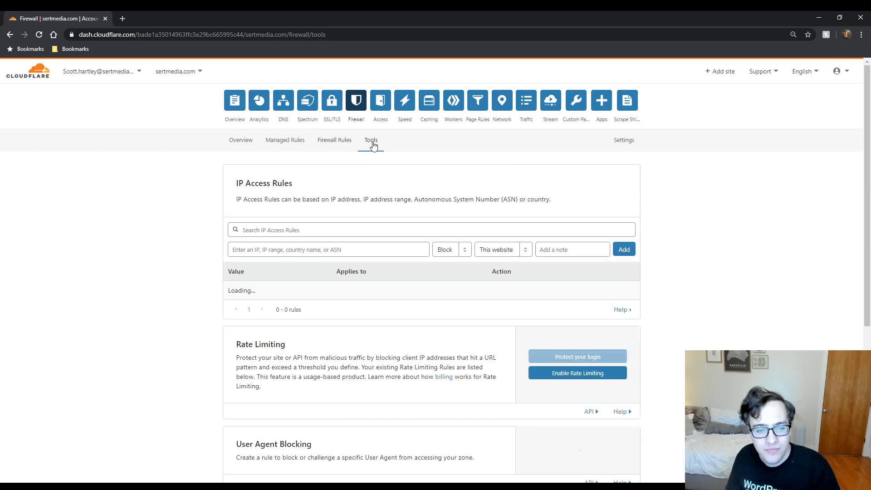
pyautogui.scroll(-7, 253, 241)
pyautogui.scroll(-3, 641, 262)
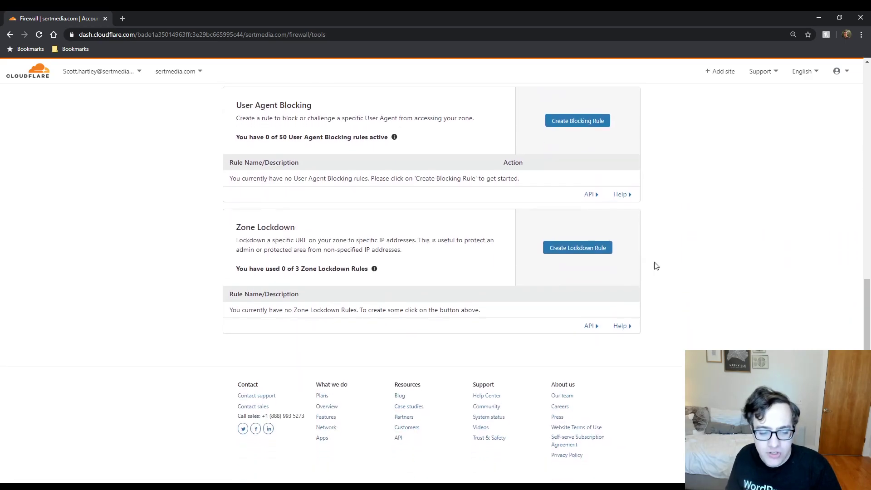
pyautogui.scroll(2, 662, 272)
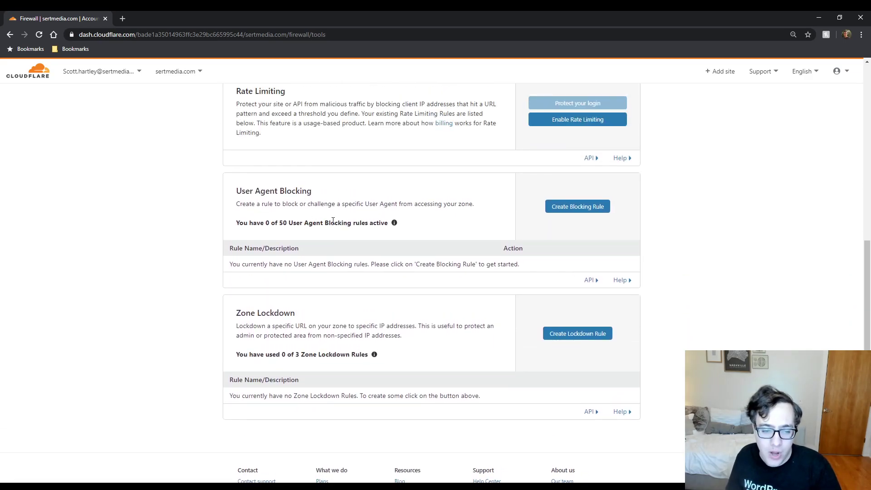
pyautogui.scroll(1, 404, 291)
pyautogui.scroll(-1, 405, 291)
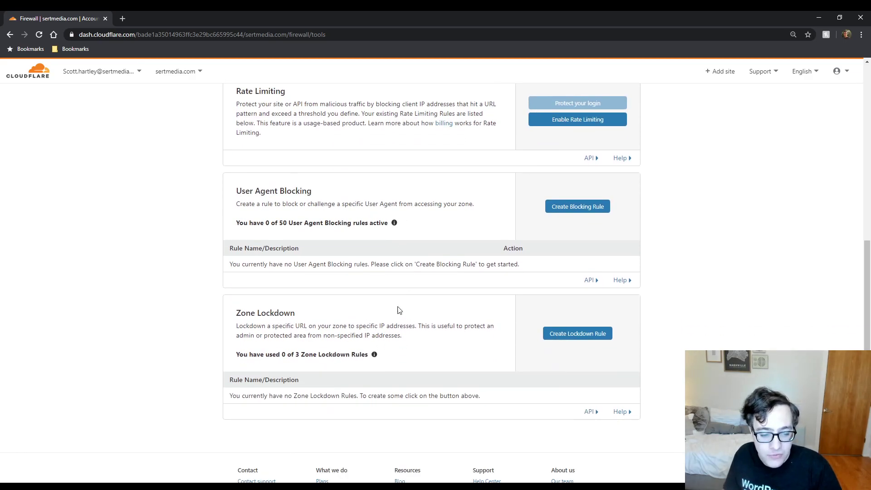
pyautogui.moveTo(343, 326); pyautogui.dragTo(367, 326)
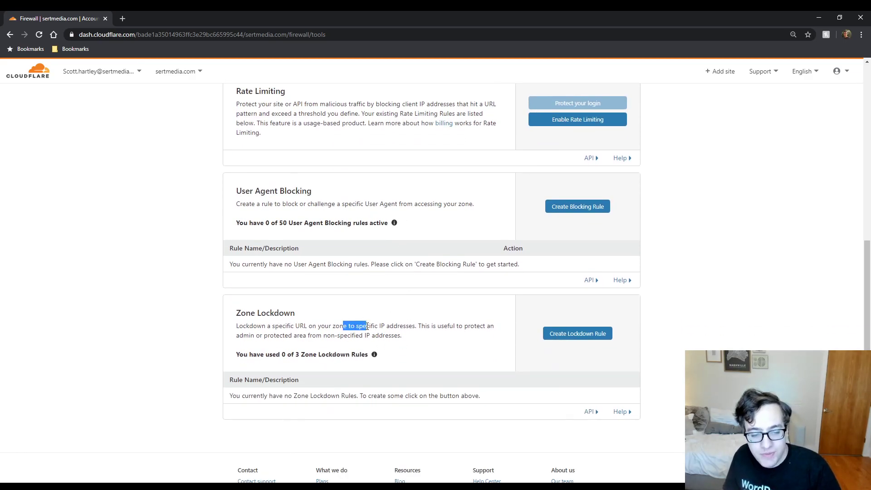
pyautogui.scroll(10, 365, 317)
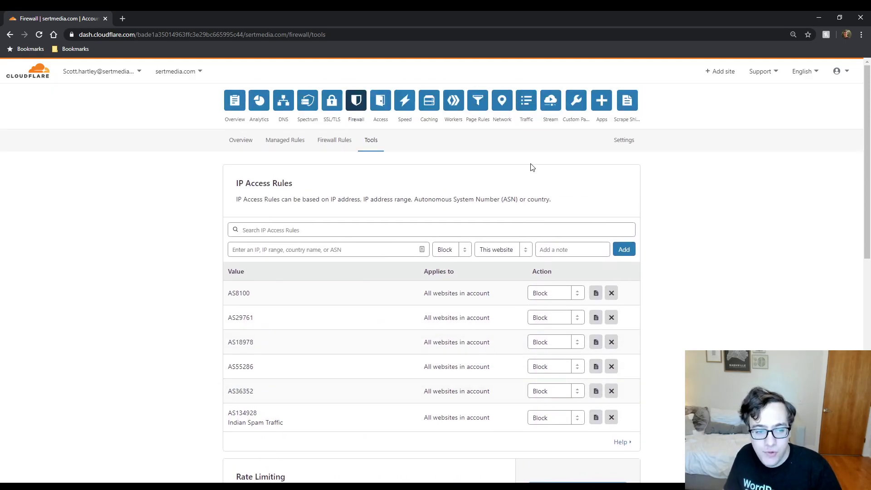
# Review the Firewall Settings, including Security Level, Bot Fight Mode and Challenge Passage, and open the Access section.
pyautogui.click(621, 140)
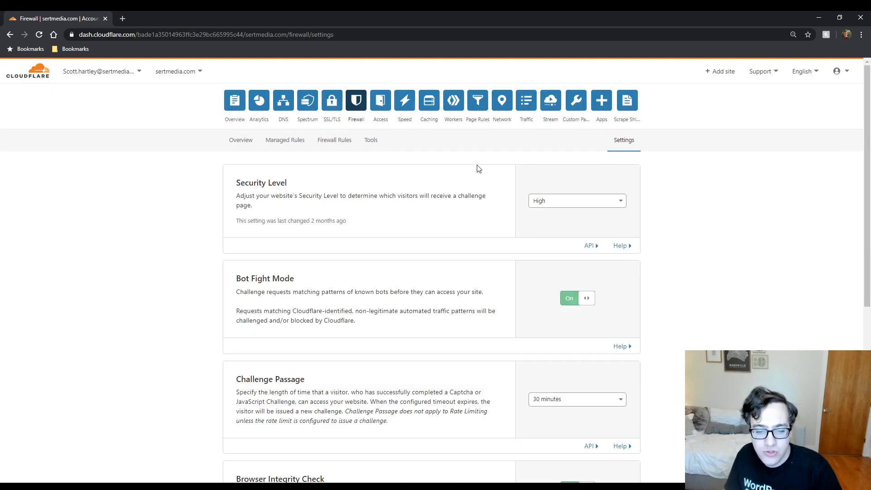
pyautogui.scroll(-5, 467, 168)
pyautogui.scroll(3, 422, 239)
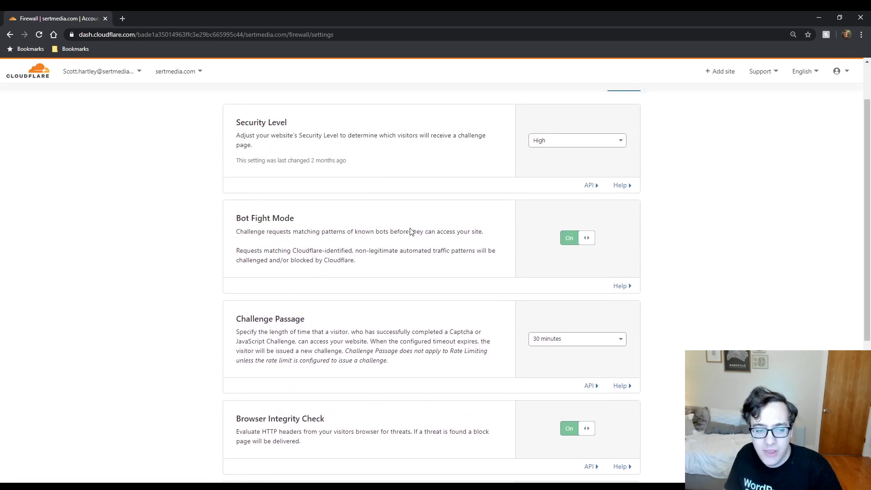
pyautogui.scroll(2, 410, 230)
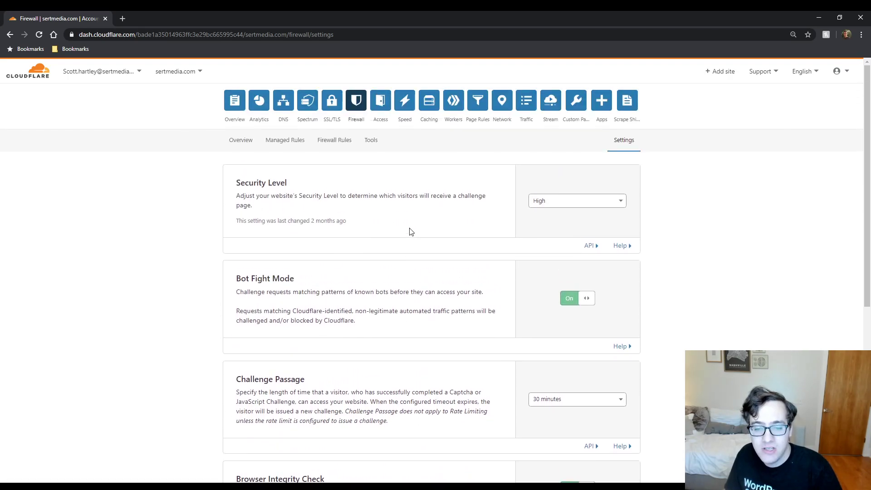
pyautogui.click(382, 106)
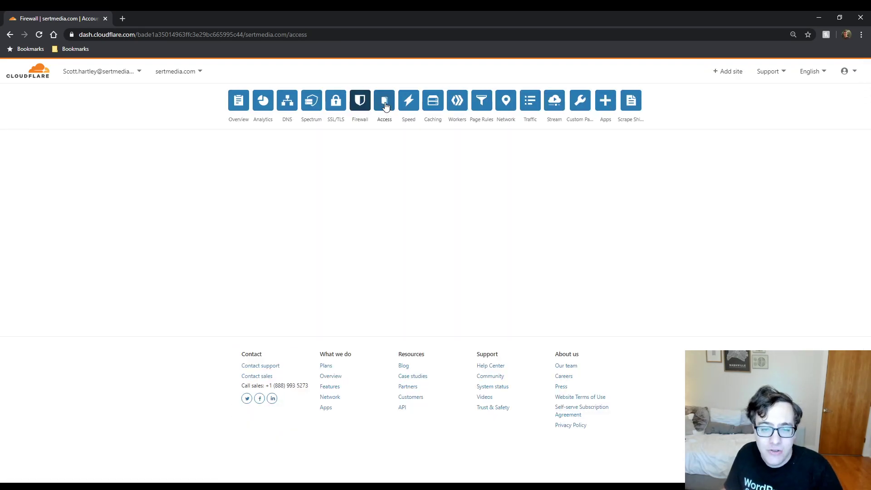
# In the Speed section's Optimization settings, set Polish to Lossy and enable WebP.
pyautogui.click(405, 106)
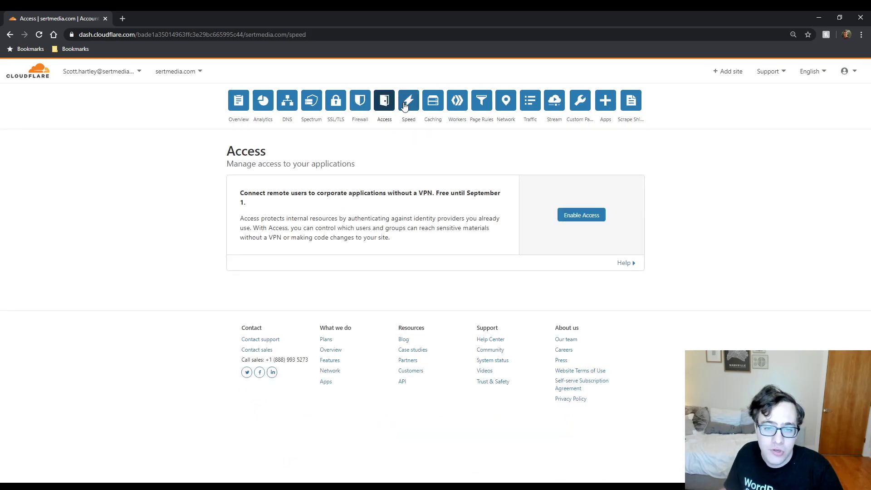
pyautogui.click(293, 144)
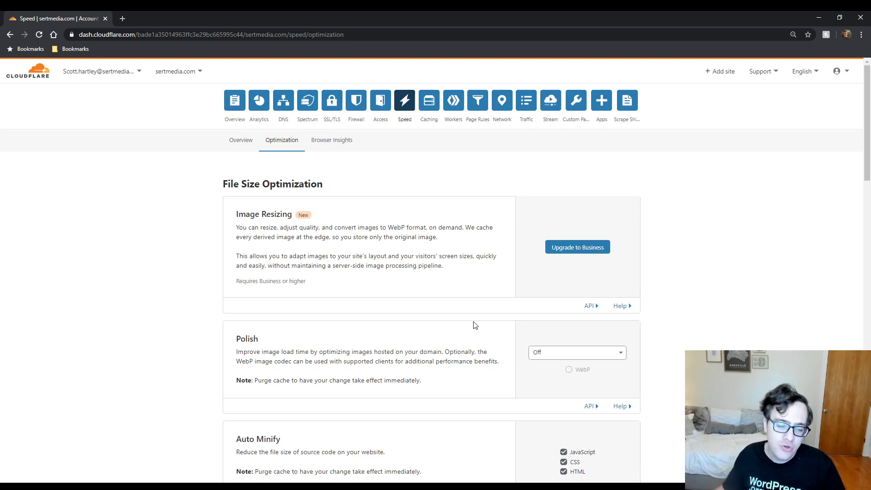
pyautogui.click(566, 352)
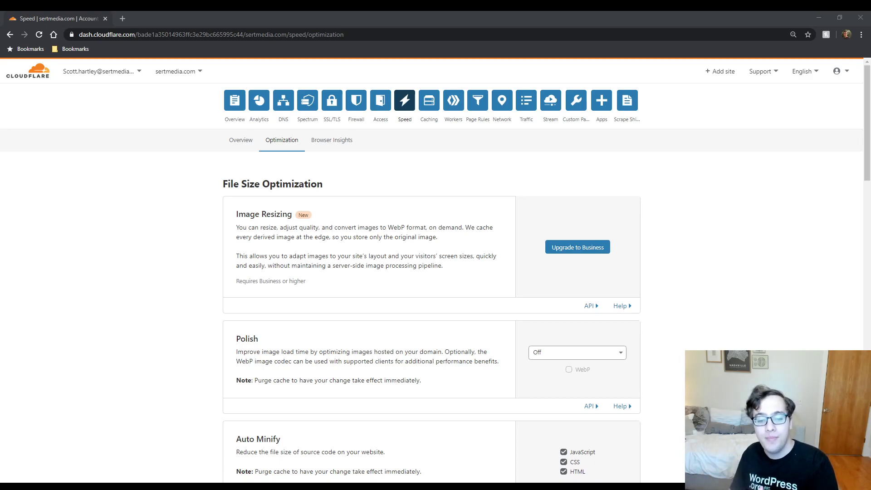
pyautogui.click(565, 352)
pyautogui.click(542, 401)
pyautogui.click(569, 377)
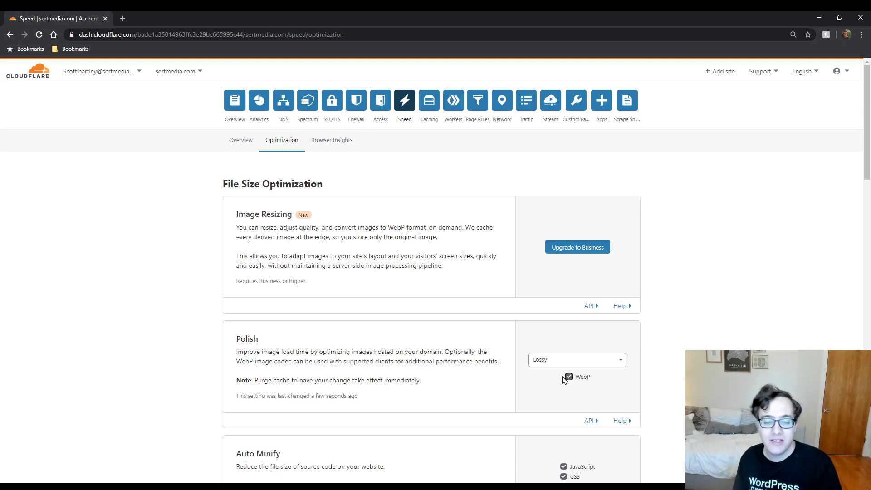
# Examine the Auto Minify, Brotli and Enhanced HTTP/2 Prioritization settings on the Optimization page.
pyautogui.scroll(-1, 390, 408)
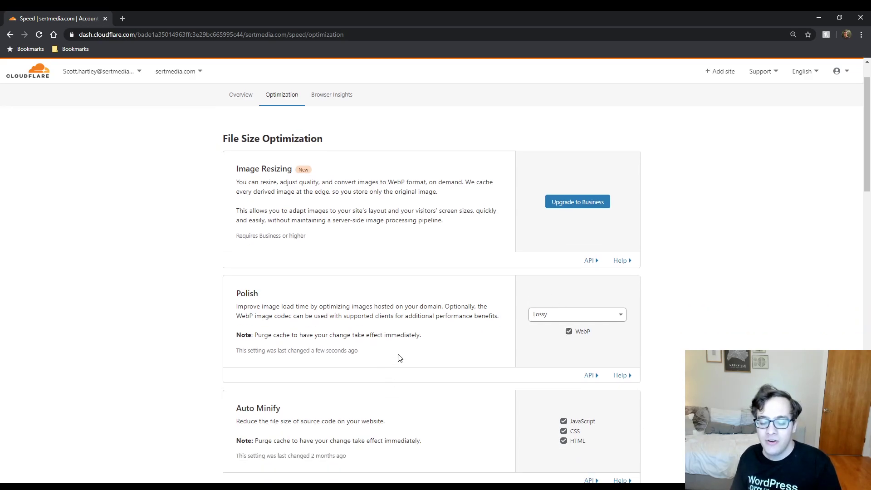
pyautogui.click(379, 486)
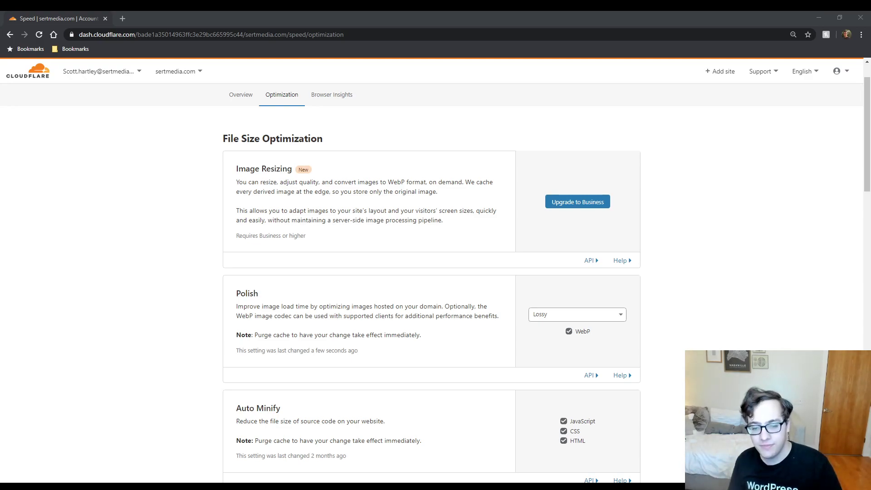
pyautogui.scroll(-3, 232, 122)
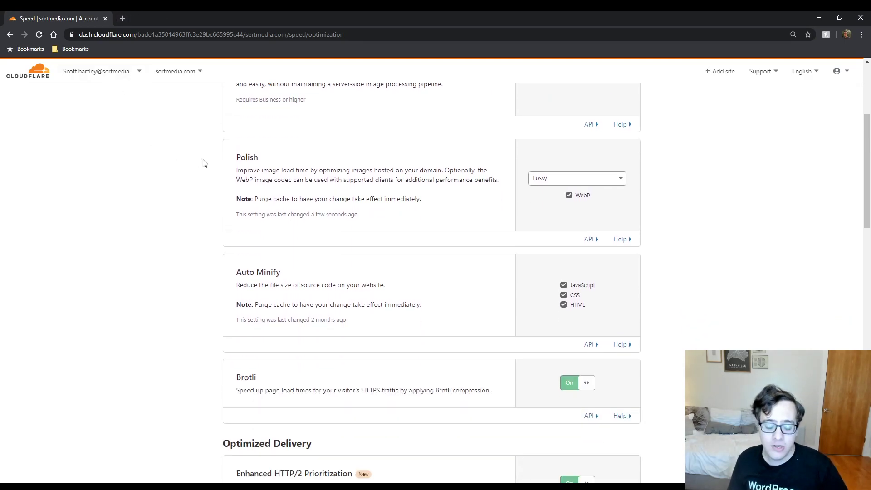
pyautogui.scroll(-1, 209, 180)
pyautogui.scroll(1, 211, 183)
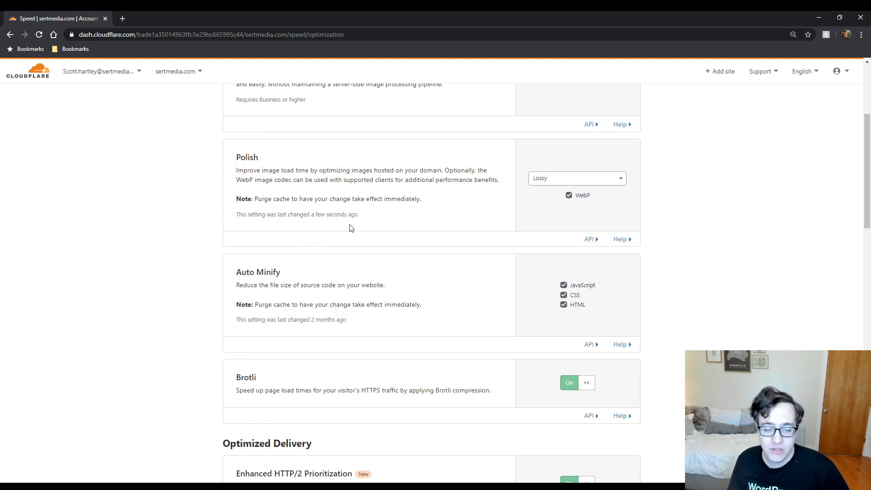
pyautogui.scroll(3, 350, 218)
pyautogui.scroll(-10, 345, 213)
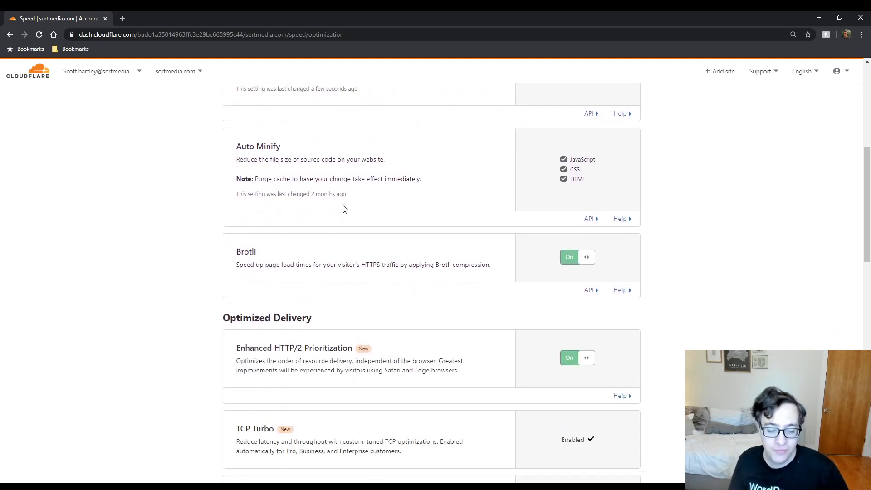
pyautogui.scroll(4, 333, 228)
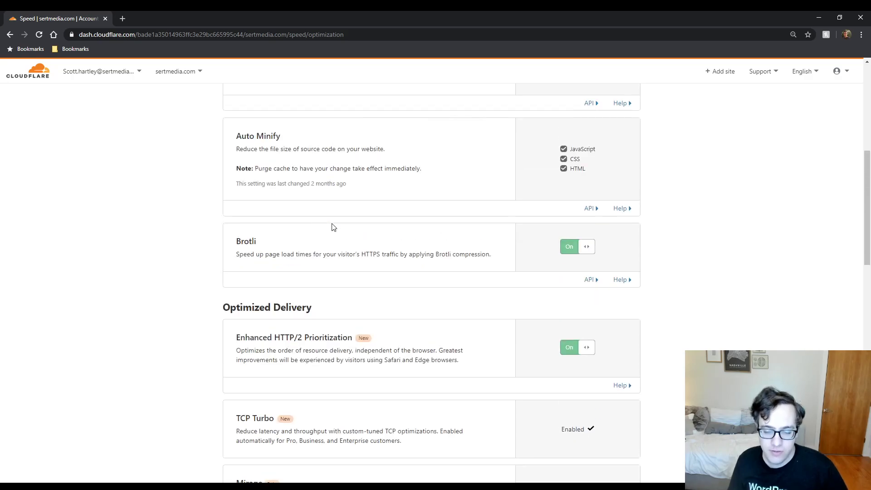
pyautogui.scroll(2, 323, 222)
pyautogui.scroll(-3, 323, 222)
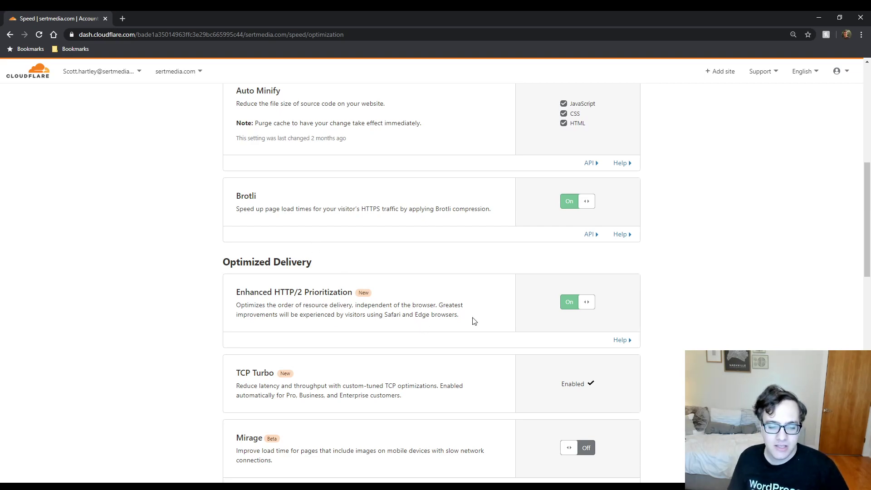
# Read the help text for Enhanced HTTP/2 Prioritization, then look at the TCP Turbo, Mirage and Rocket Loader settings.
pyautogui.click(620, 340)
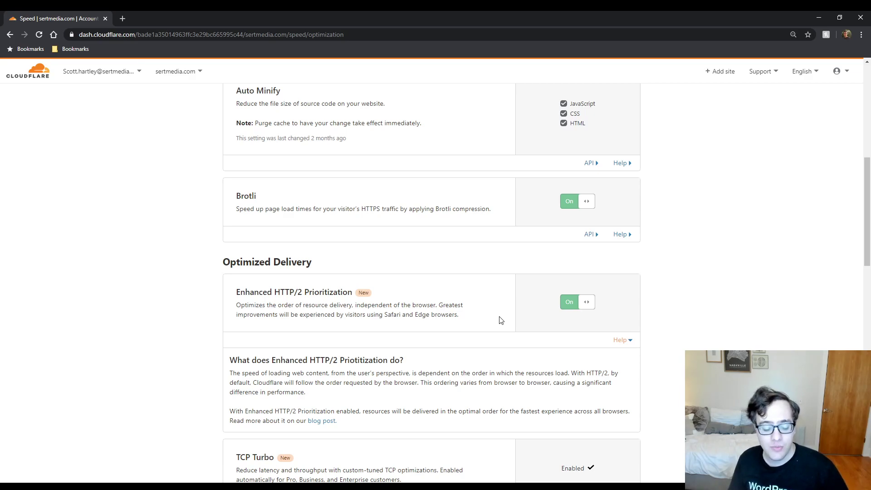
pyautogui.scroll(2, 346, 403)
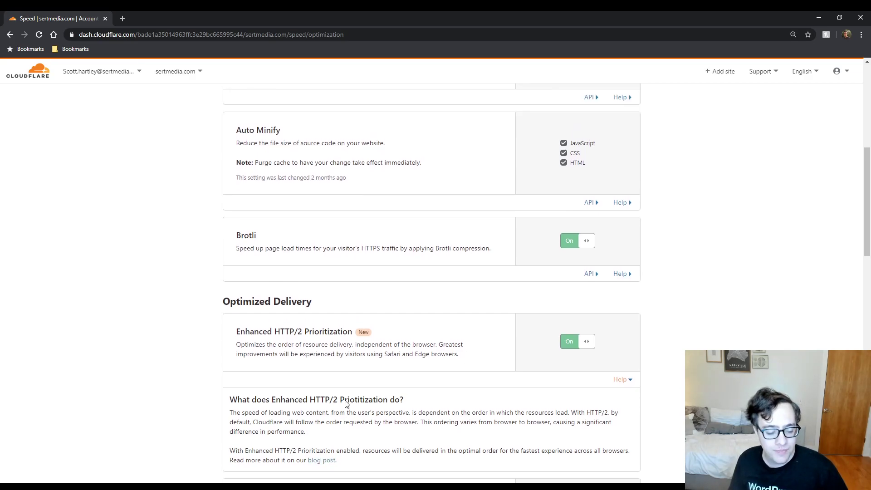
pyautogui.scroll(2, 346, 403)
pyautogui.scroll(-1, 351, 401)
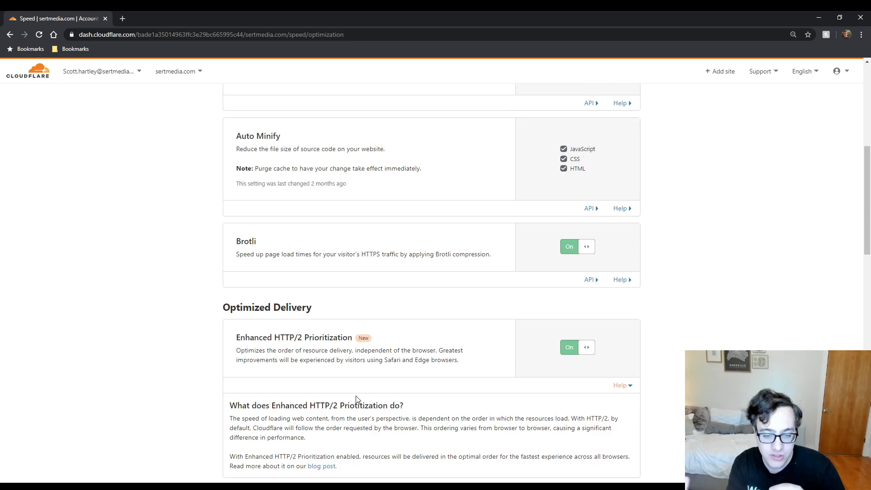
pyautogui.scroll(-5, 385, 231)
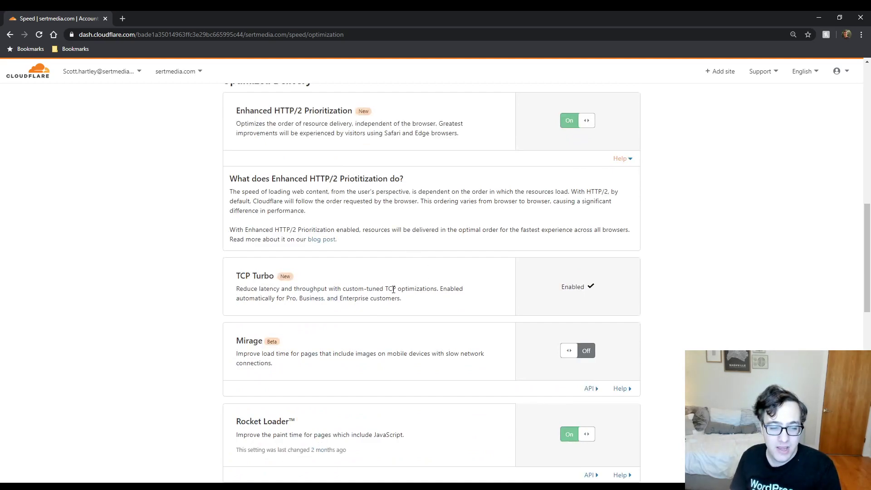
# Read the TCP Turbo description, then expand and read the help text for Mirage.
pyautogui.moveTo(370, 299); pyautogui.dragTo(313, 290)
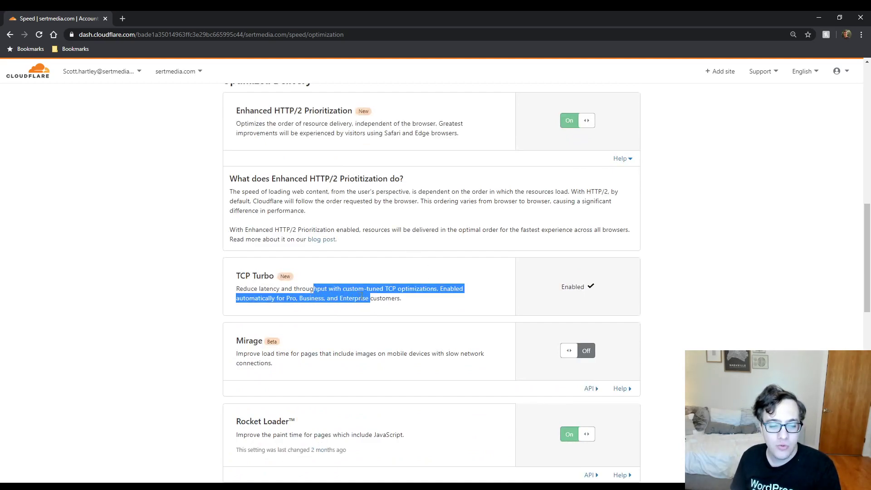
pyautogui.click(313, 290)
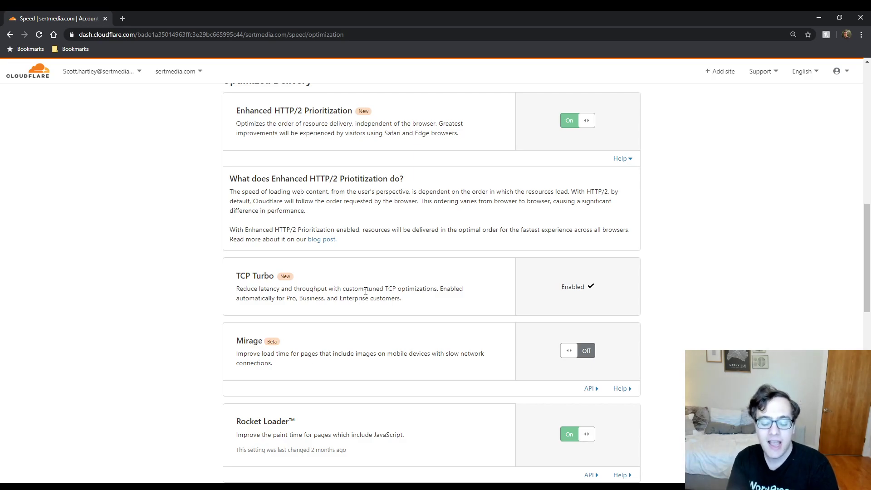
pyautogui.scroll(-2, 481, 285)
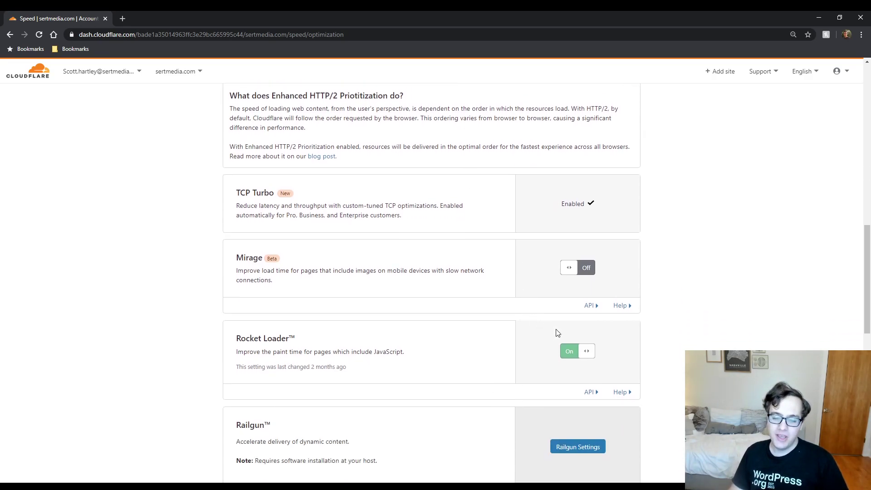
pyautogui.click(630, 298)
pyautogui.scroll(-2, 590, 285)
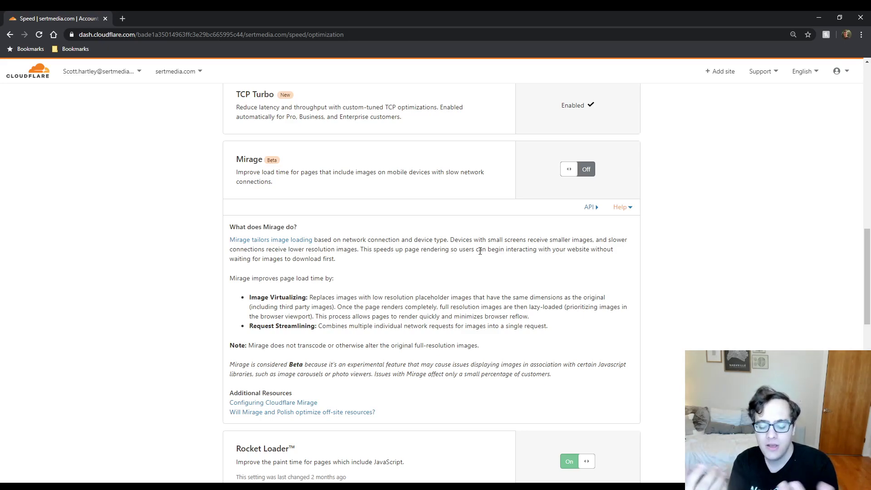
# Open sertmedia.com in a new browser tab and look over the hero image and post images on its home page.
pyautogui.click(122, 18)
pyautogui.write('sertmedia.com')
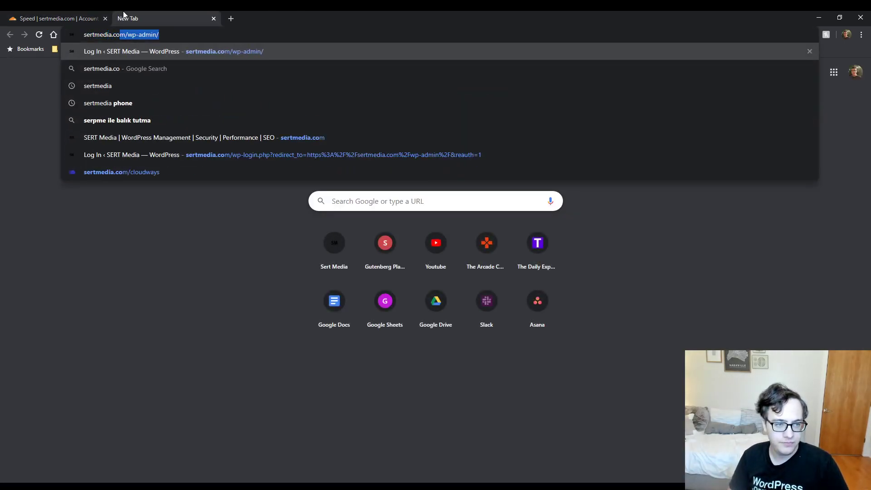
pyautogui.press('Delete')
pyautogui.press('Return')
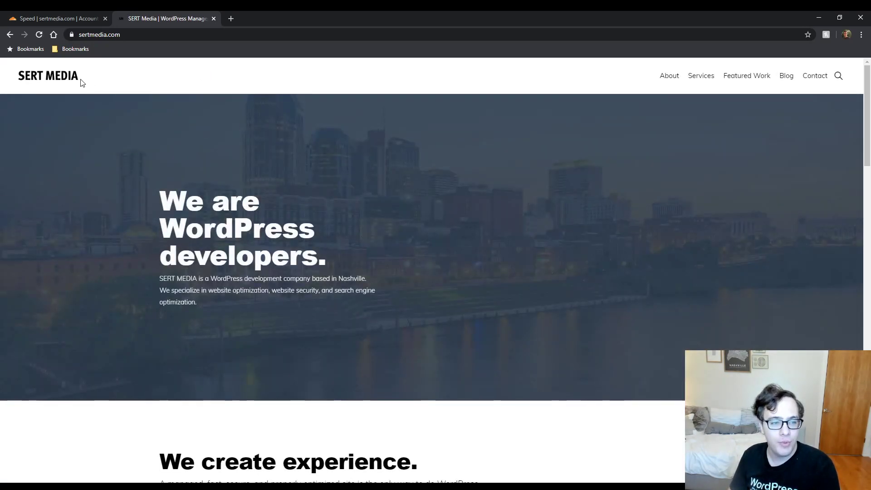
pyautogui.moveTo(498, 197); pyautogui.dragTo(402, 150)
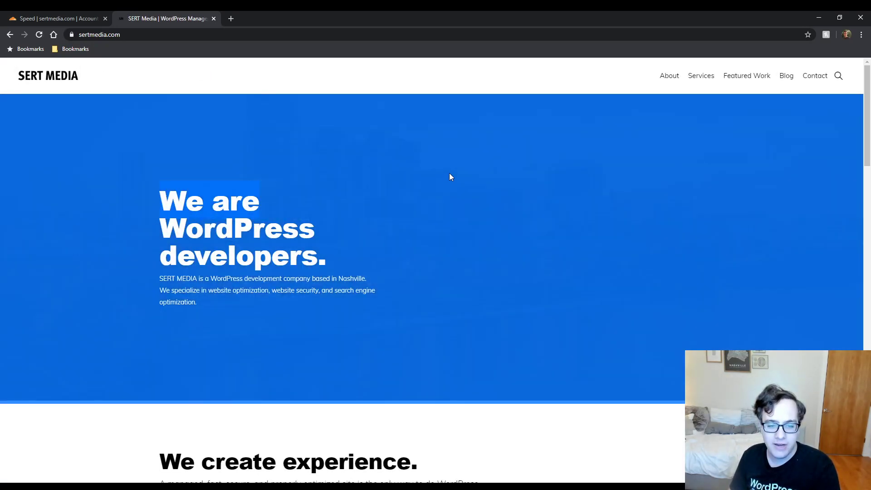
pyautogui.click(469, 88)
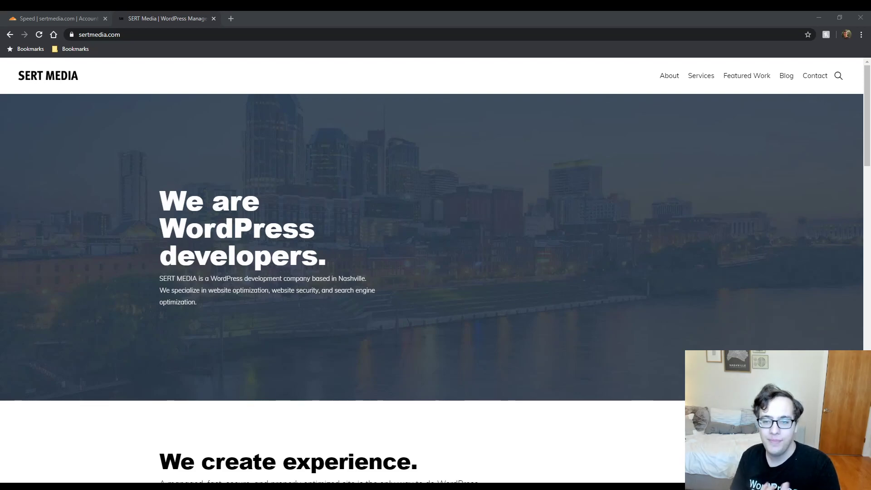
pyautogui.scroll(-9, 577, 315)
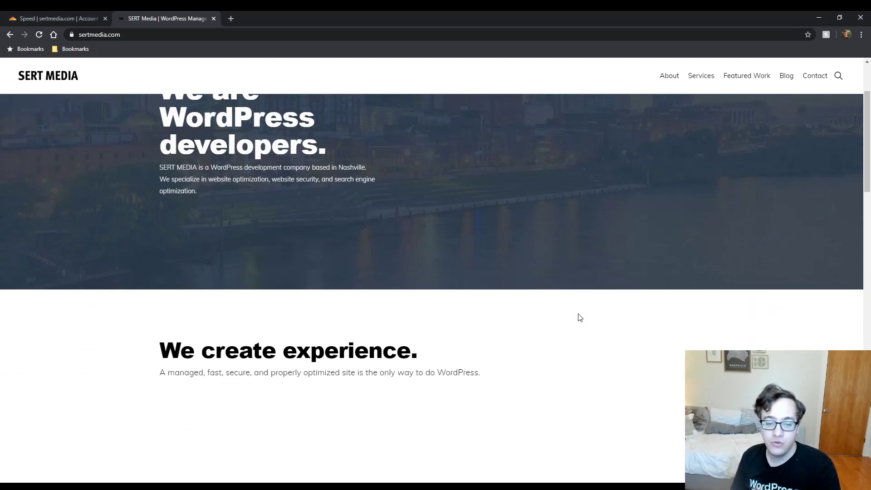
pyautogui.scroll(-15, 93, 307)
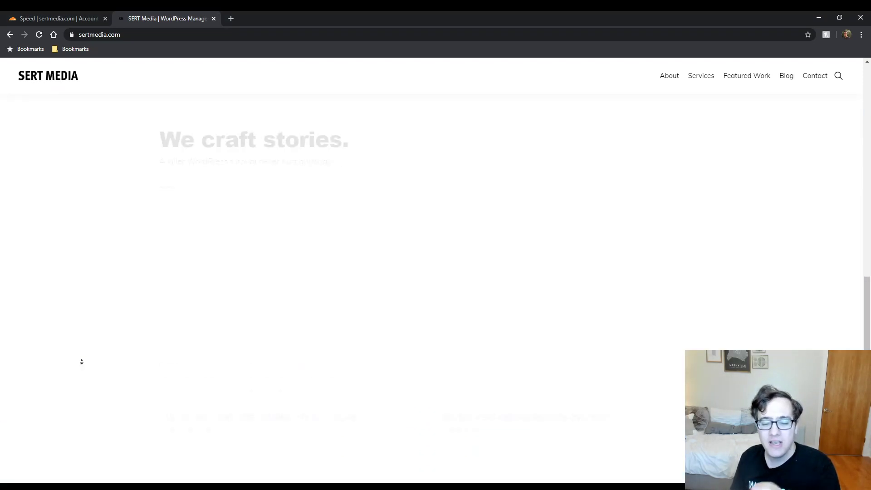
pyautogui.scroll(-5, 82, 405)
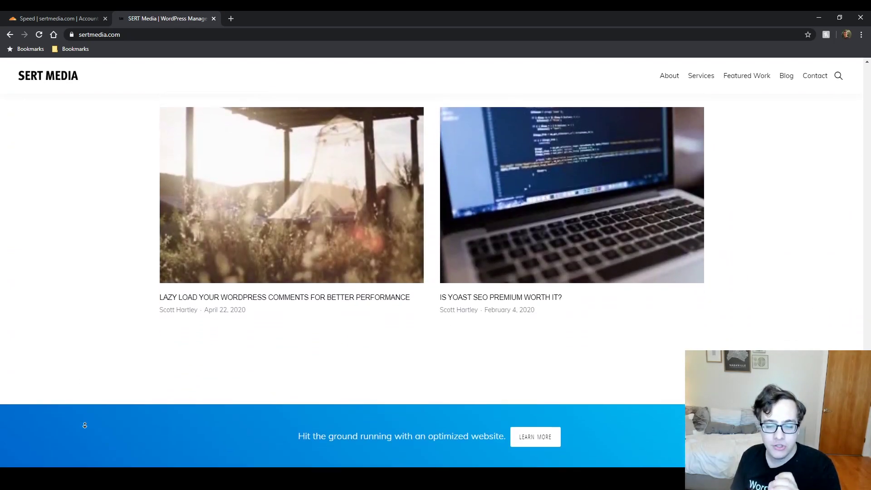
pyautogui.scroll(20, 91, 424)
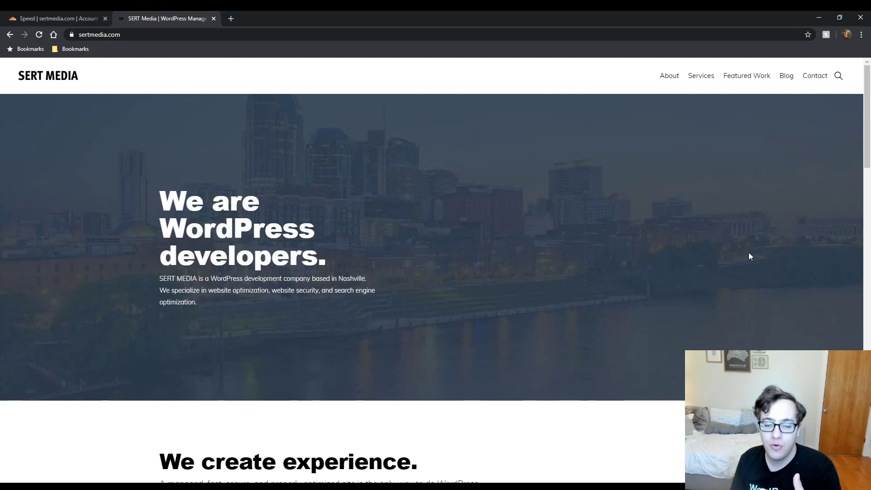
# Return to the Cloudflare Optimization page and turn Mirage on.
pyautogui.click(59, 15)
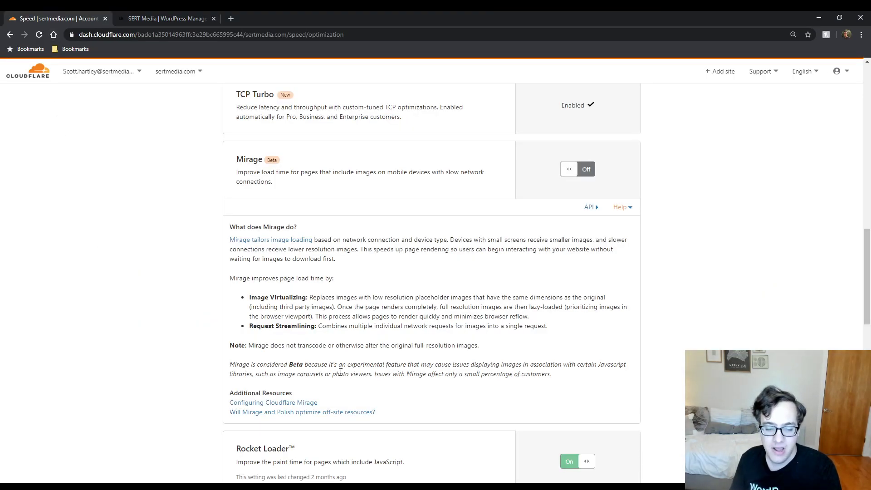
pyautogui.scroll(2, 317, 257)
pyautogui.scroll(9, 317, 257)
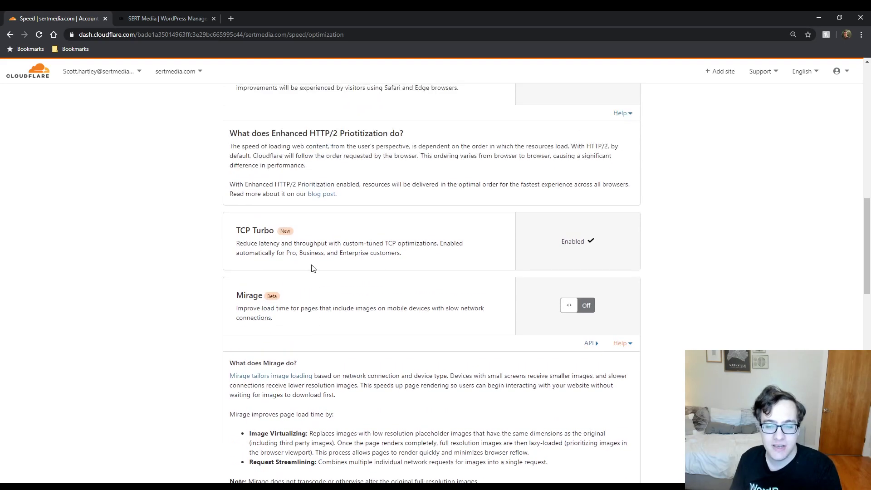
pyautogui.scroll(7, 308, 272)
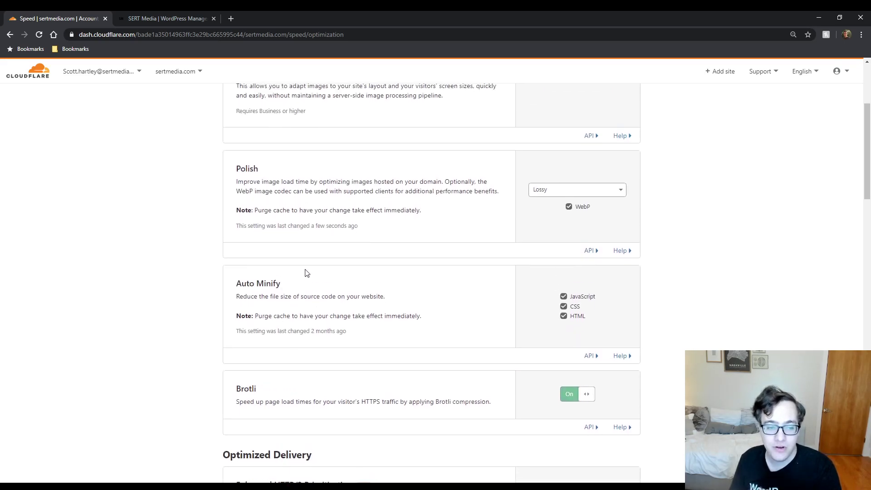
pyautogui.scroll(-7, 170, 281)
pyautogui.scroll(-8, 168, 345)
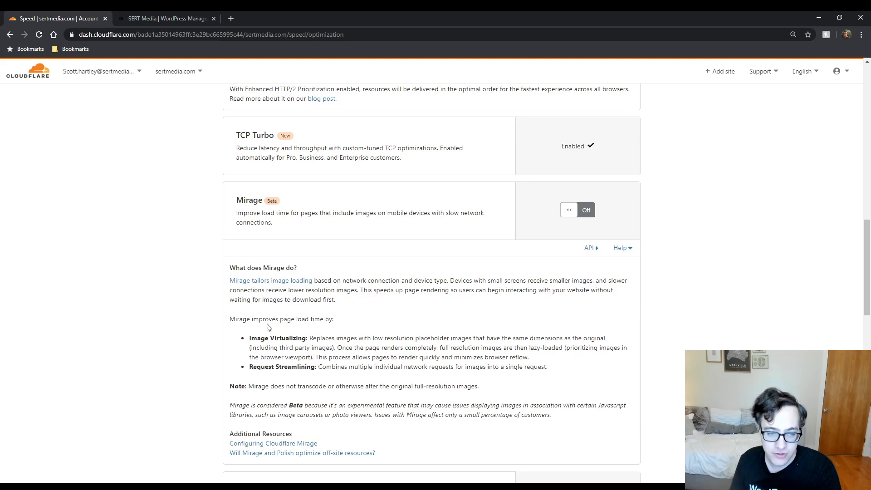
pyautogui.scroll(-5, 214, 335)
pyautogui.scroll(7, 409, 276)
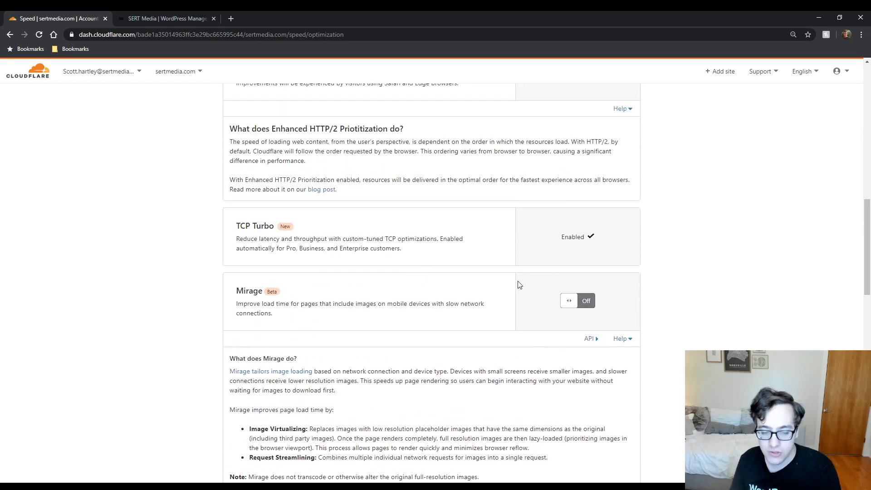
pyautogui.click(590, 300)
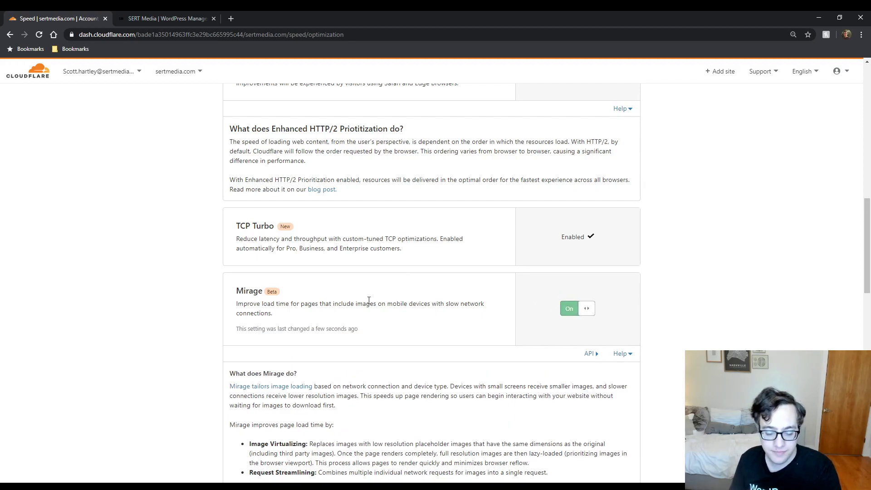
# Look through the rest of the Optimization settings and check the Browser Insights page, returning to Optimization.
pyautogui.scroll(-10, 369, 304)
pyautogui.scroll(-7, 375, 280)
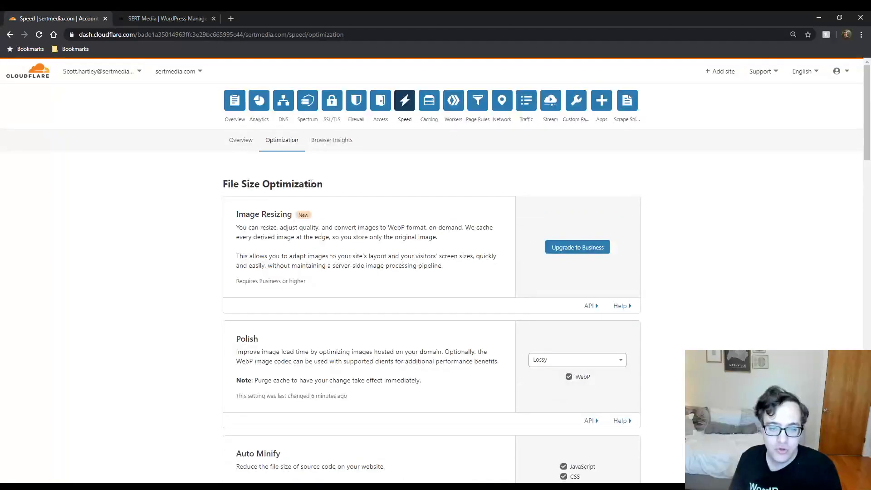
pyautogui.click(331, 142)
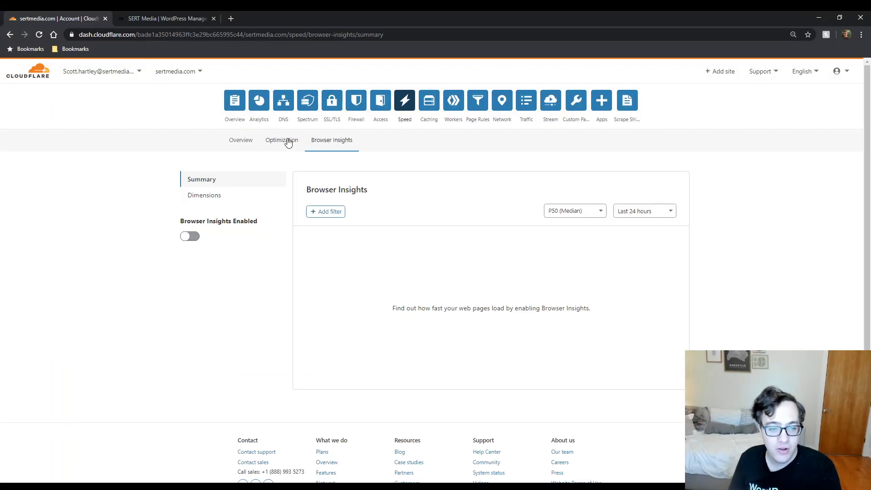
pyautogui.click(288, 142)
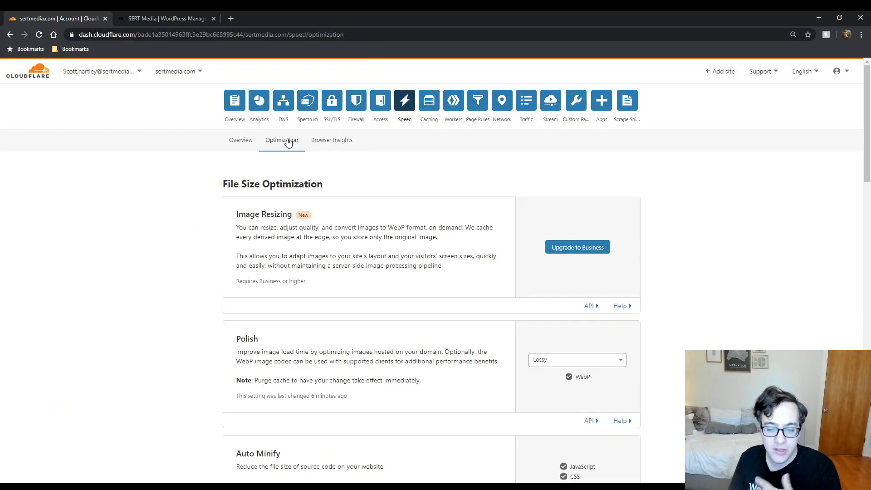
# Review the Caching settings and open the Page Rules section to view the existing wp-content rule.
pyautogui.click(429, 100)
pyautogui.scroll(-3, 302, 259)
pyautogui.scroll(-10, 299, 260)
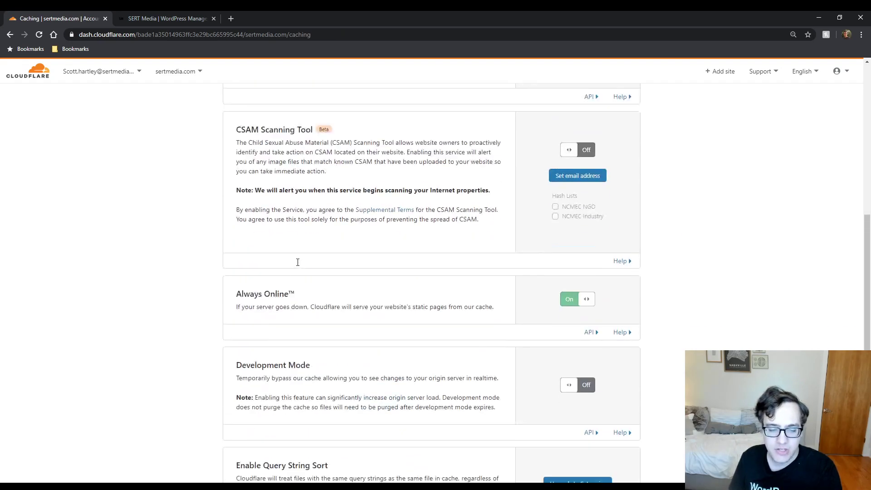
pyautogui.scroll(13, 297, 263)
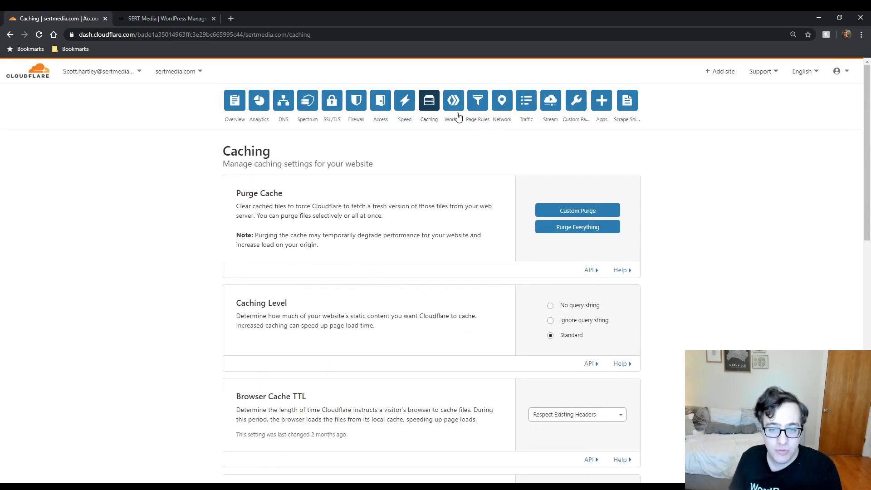
pyautogui.click(474, 102)
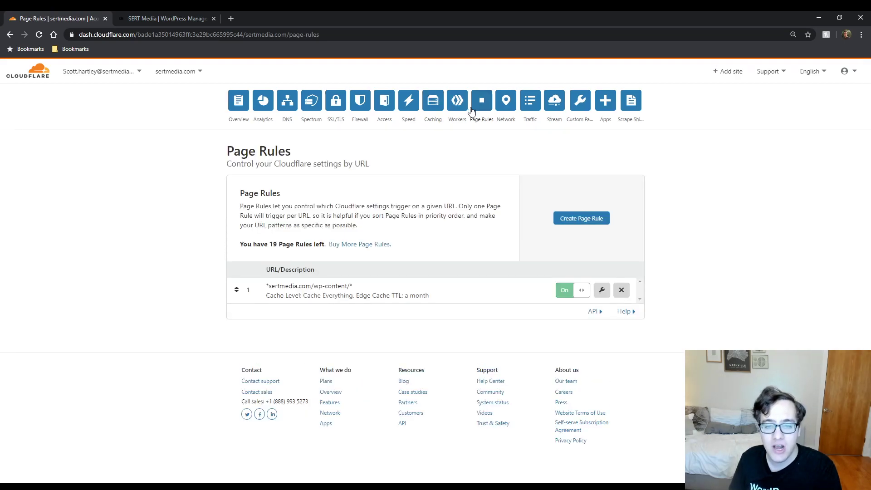
# Review the Network settings, from HTTP/2, HTTP/3 and 0-RTT Connection Resumption through Maximum Upload Size and True-Client-IP Header.
pyautogui.click(499, 104)
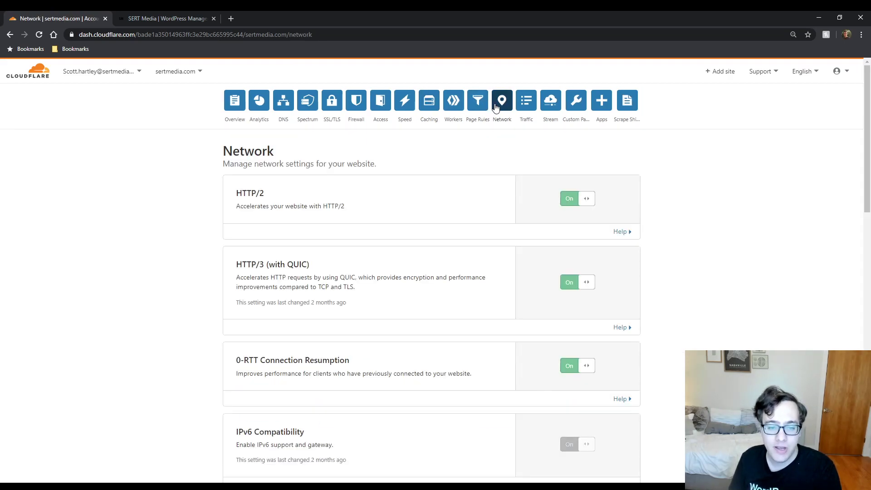
pyautogui.scroll(-6, 430, 266)
pyautogui.scroll(-11, 431, 270)
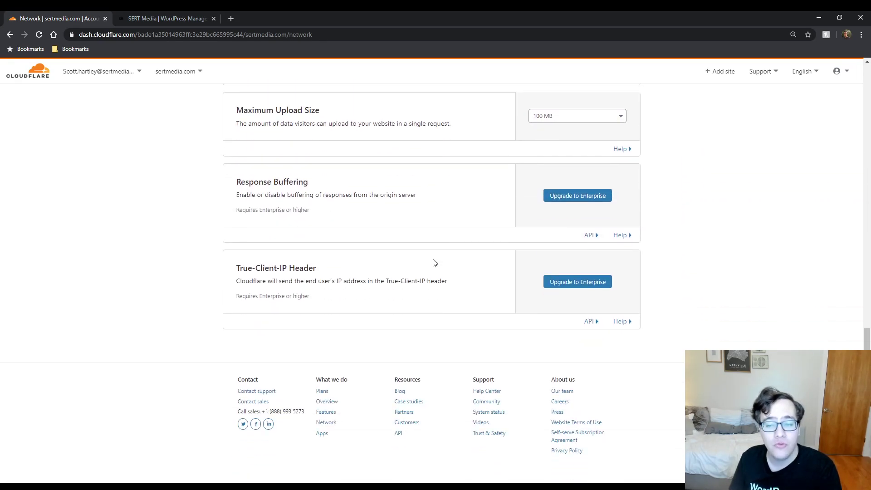
pyautogui.scroll(10, 435, 262)
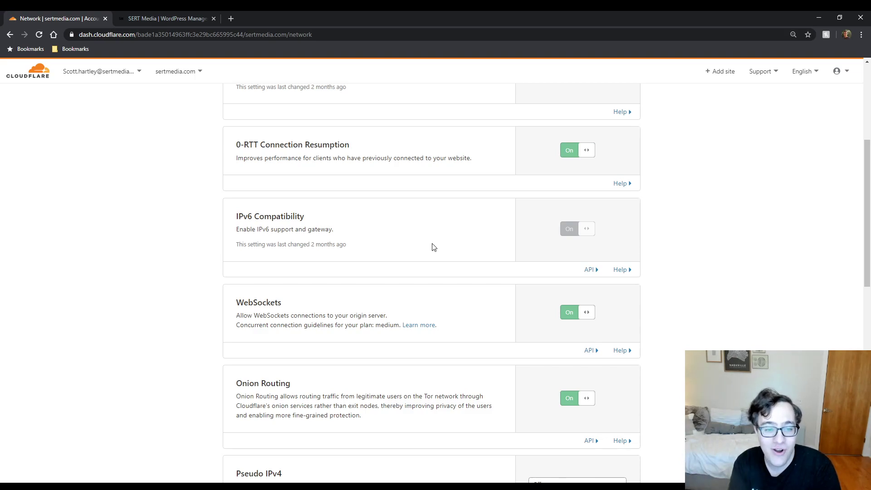
pyautogui.scroll(5, 434, 247)
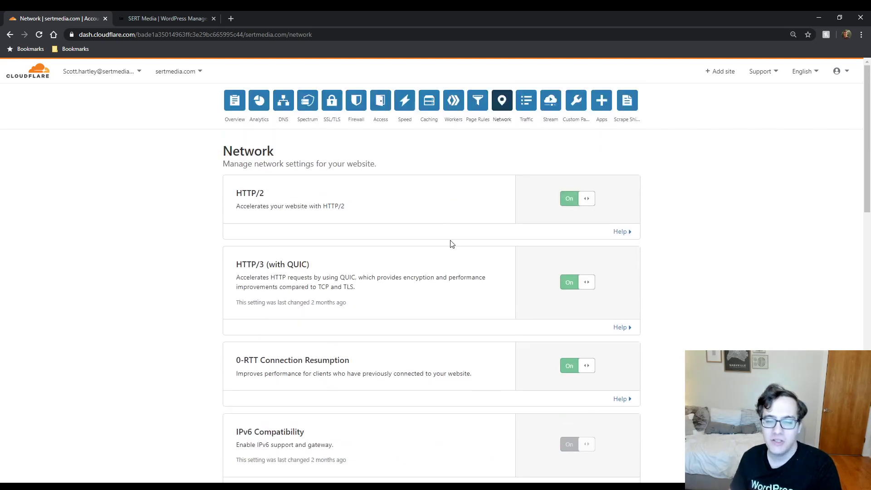
# Visit the Traffic section, then examine the error and challenge page options in Custom Pages.
pyautogui.click(527, 104)
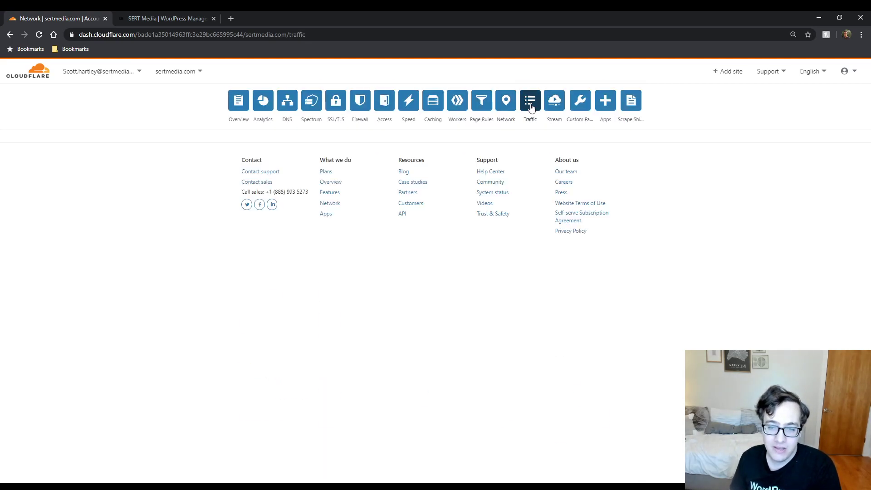
pyautogui.click(583, 113)
pyautogui.scroll(-8, 478, 208)
pyautogui.scroll(-6, 469, 207)
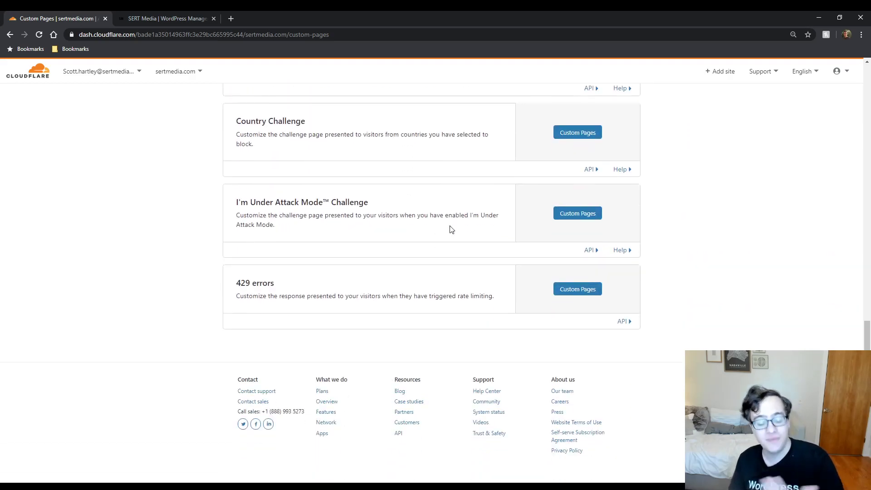
pyautogui.scroll(15, 460, 225)
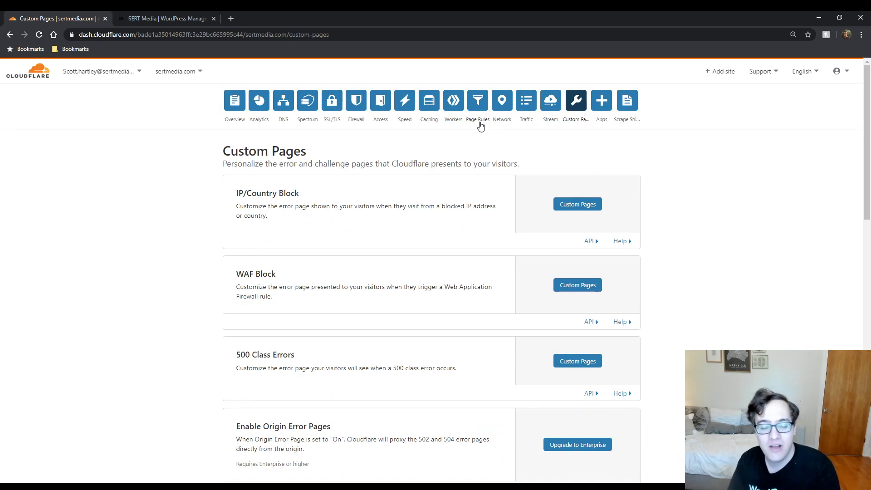
pyautogui.scroll(-3, 390, 245)
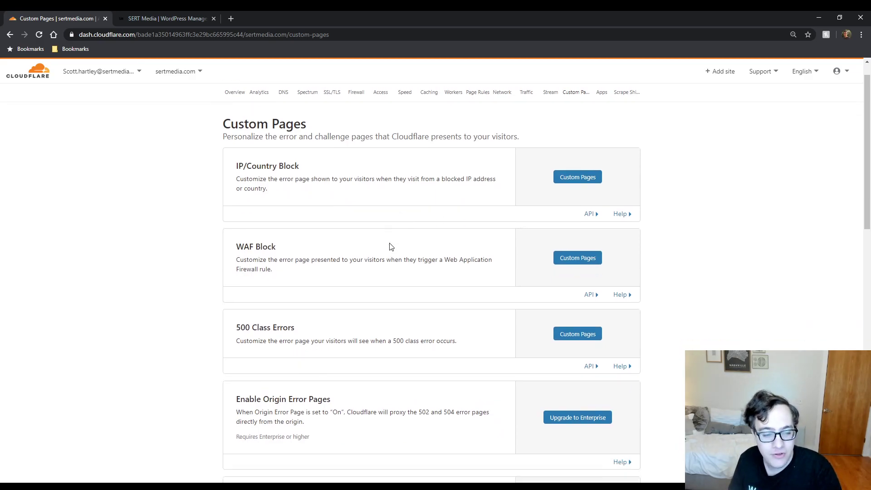
pyautogui.scroll(-8, 427, 199)
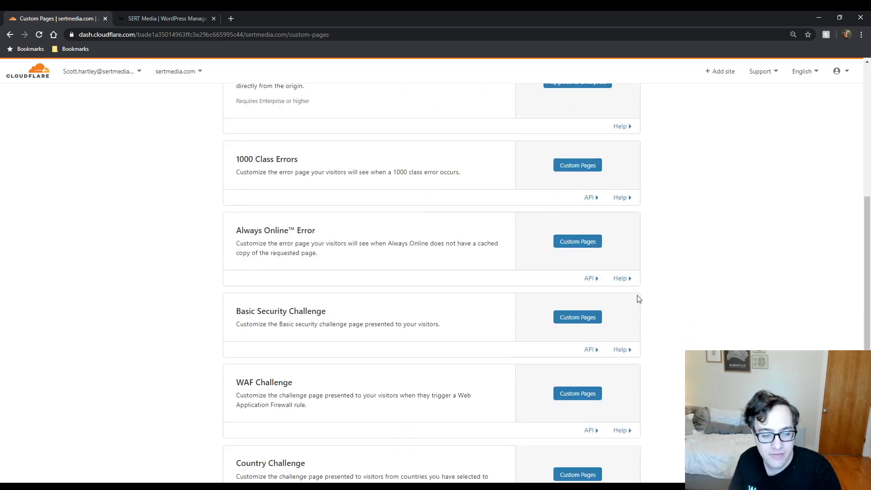
pyautogui.scroll(-3, 409, 290)
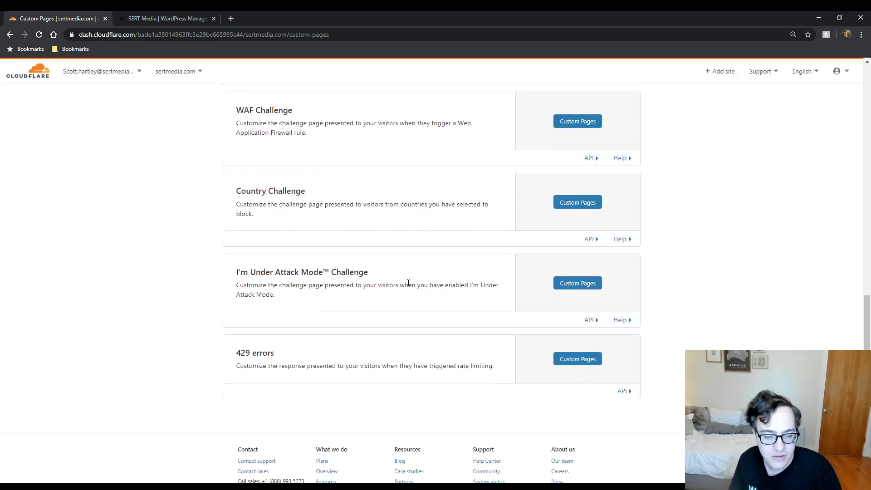
pyautogui.scroll(2, 383, 220)
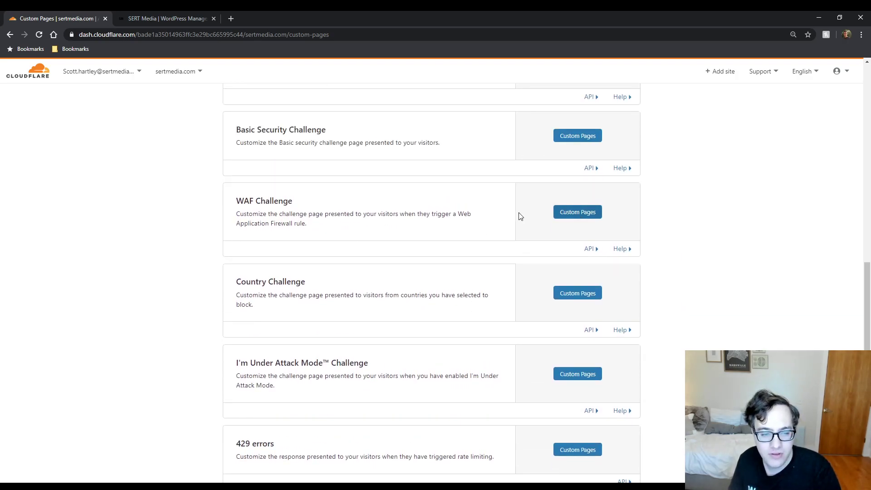
# Open the WAF Challenge custom page settings, check the required ::CAPTCHA_BOX:: token, and preview the default challenge page.
pyautogui.click(563, 214)
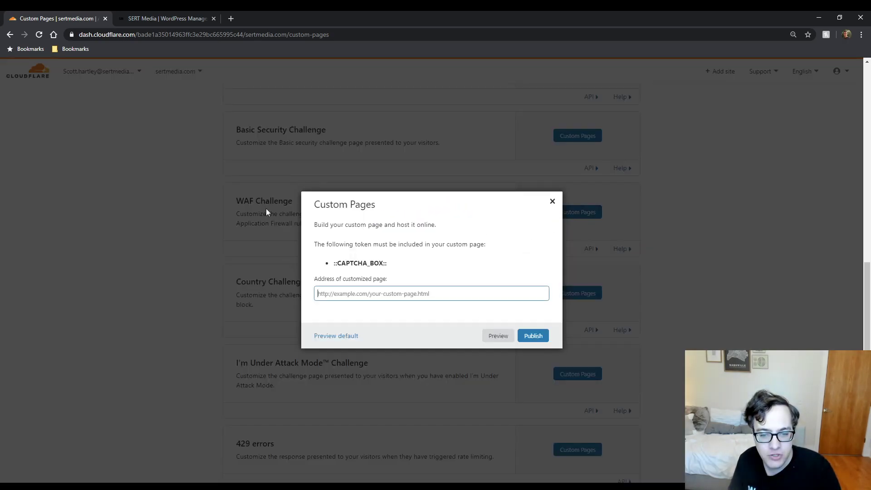
pyautogui.moveTo(396, 277)
pyautogui.mouseDown()
pyautogui.moveTo(305, 280)
pyautogui.moveTo(390, 278)
pyautogui.mouseUp()
pyautogui.click(333, 276)
pyautogui.click(397, 279)
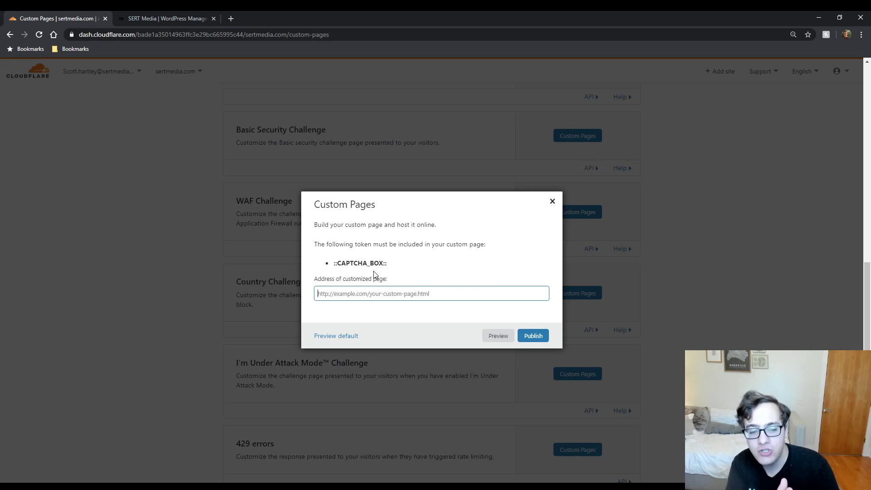
pyautogui.moveTo(332, 268); pyautogui.dragTo(392, 269)
pyautogui.click(351, 337)
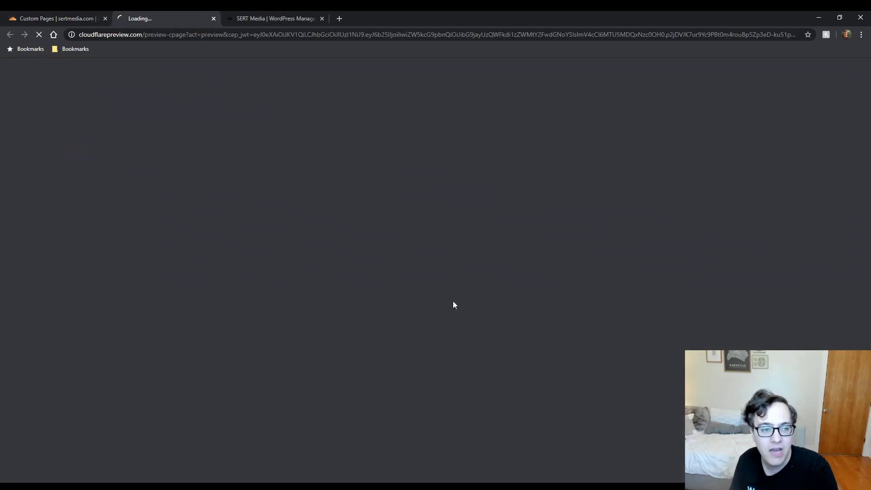
# Examine the default WAF challenge preview, from the CAPTCHA box to the explanations below it.
pyautogui.scroll(-2, 515, 317)
pyautogui.scroll(2, 509, 317)
pyautogui.moveTo(509, 317); pyautogui.dragTo(623, 381)
pyautogui.scroll(-2, 623, 338)
pyautogui.click(622, 338)
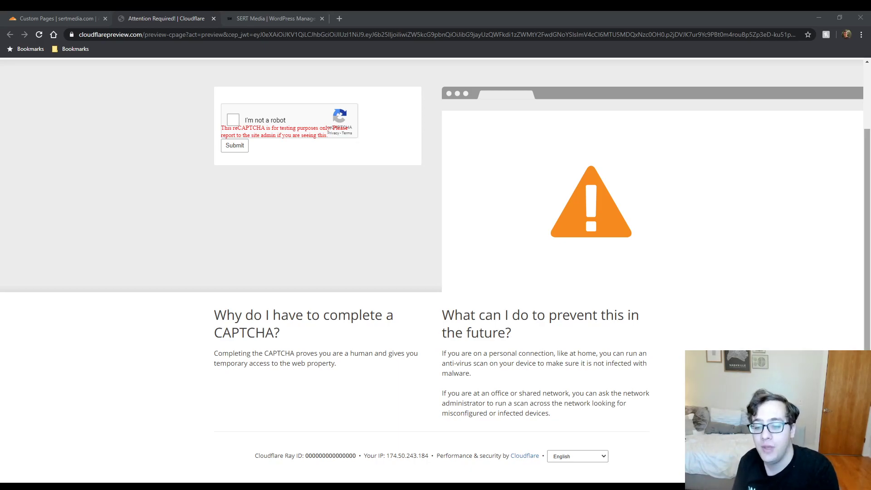
# Return to Custom Pages, close the WAF Challenge dialog and review the remaining page options, including Enable Origin Error Pages.
pyautogui.click(59, 18)
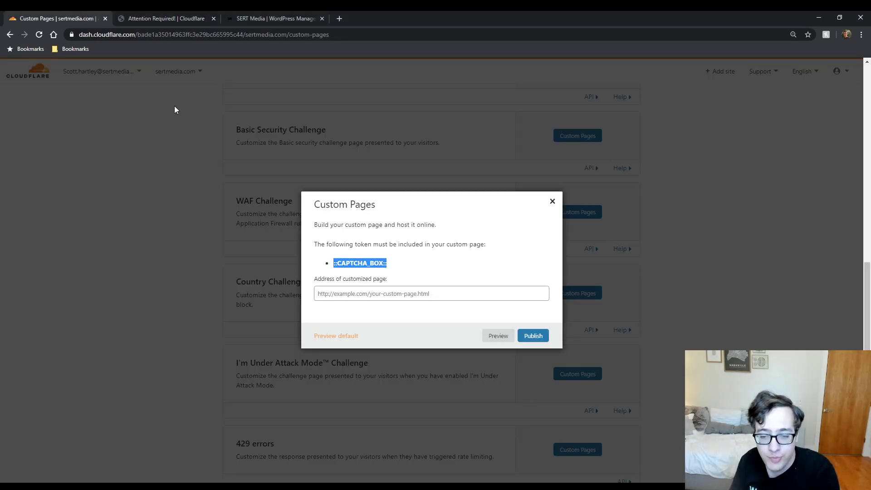
pyautogui.click(408, 159)
pyautogui.scroll(-9, 496, 231)
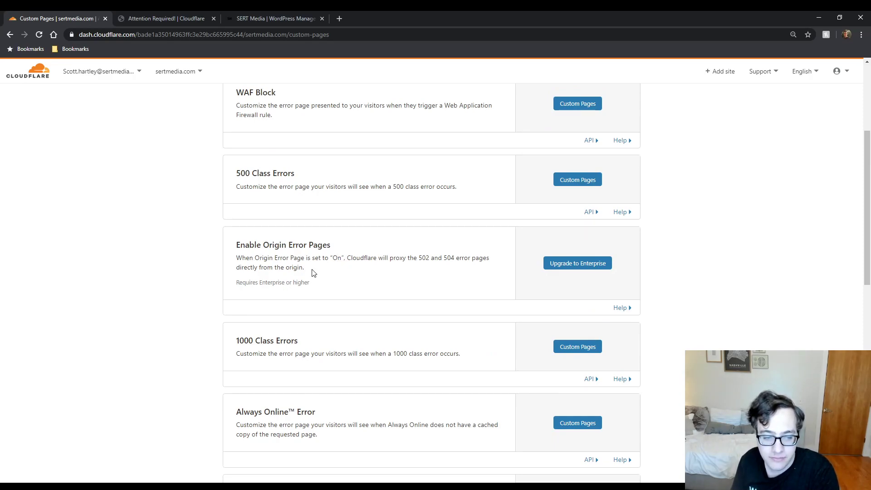
pyautogui.moveTo(304, 269); pyautogui.dragTo(236, 256)
pyautogui.click(240, 260)
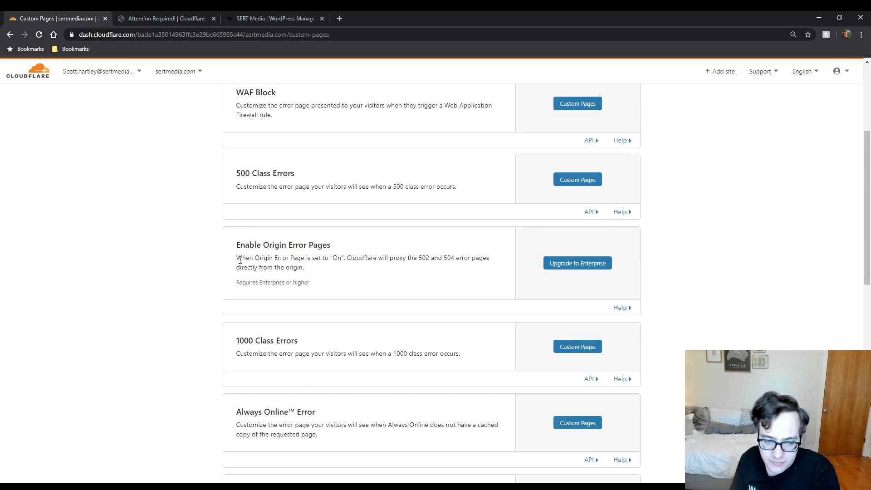
pyautogui.scroll(4, 240, 259)
pyautogui.scroll(-15, 239, 305)
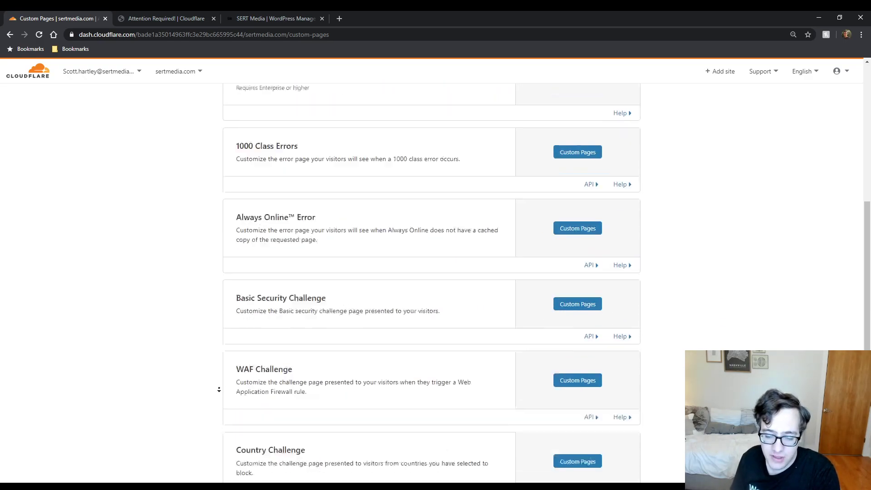
pyautogui.scroll(15, 218, 379)
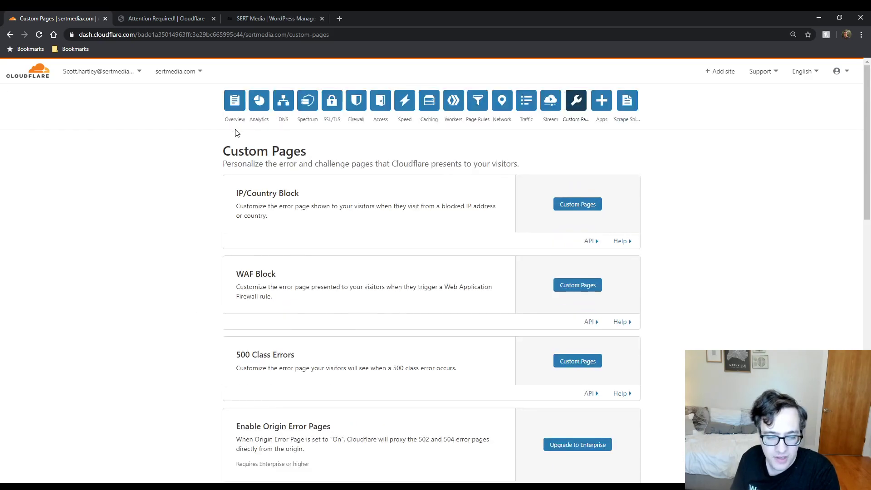
# Open the site's Overview and look through its traffic statistics, quick actions, API section and Advanced Actions.
pyautogui.click(235, 100)
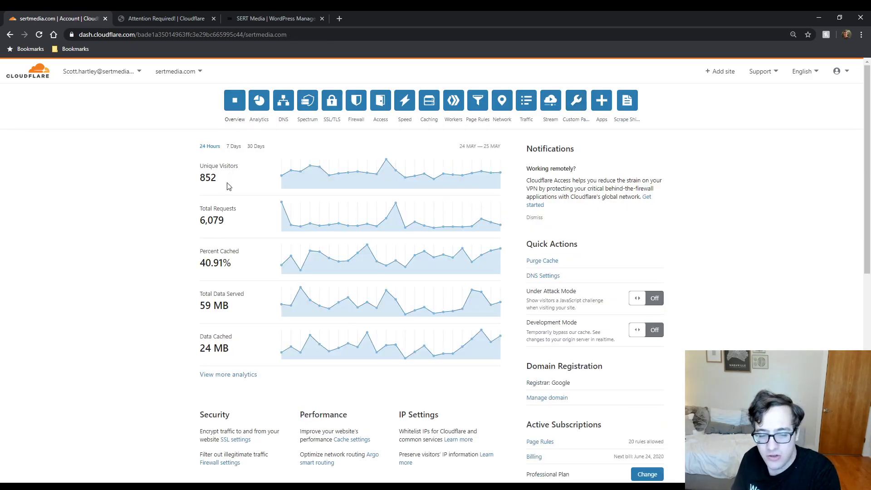
pyautogui.scroll(-8, 371, 356)
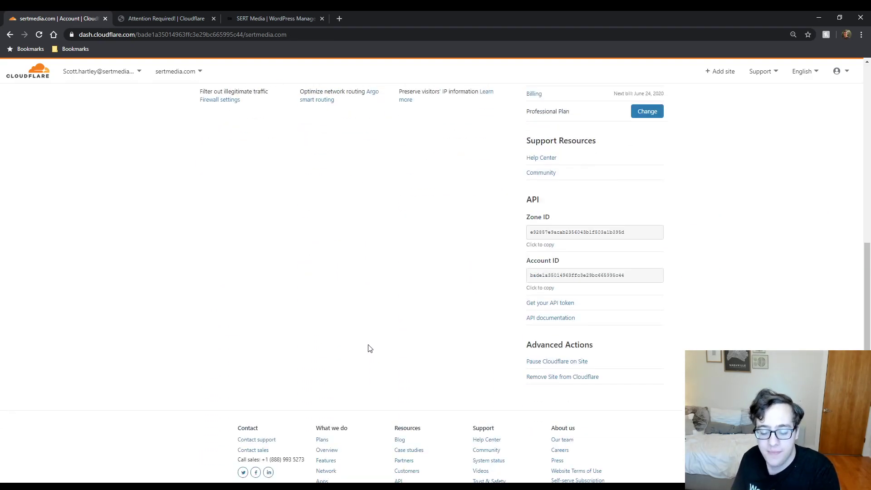